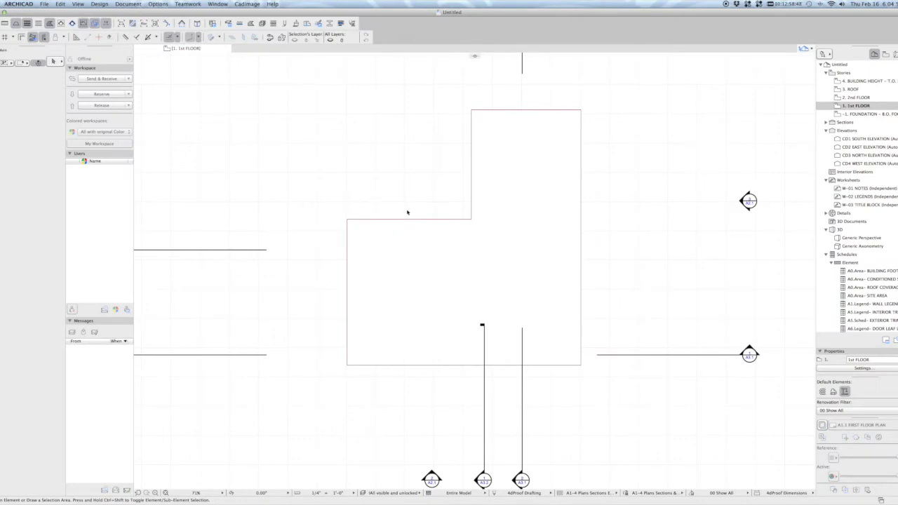
# Isolate the L-shaped slab in 3D, view its layered edge from a low angle, and return to the floor plan.
pyautogui.moveTo(407, 212)
pyautogui.mouseDown(button='middle')
pyautogui.moveTo(381, 219)
pyautogui.moveTo(402, 202)
pyautogui.mouseUp(button='middle')
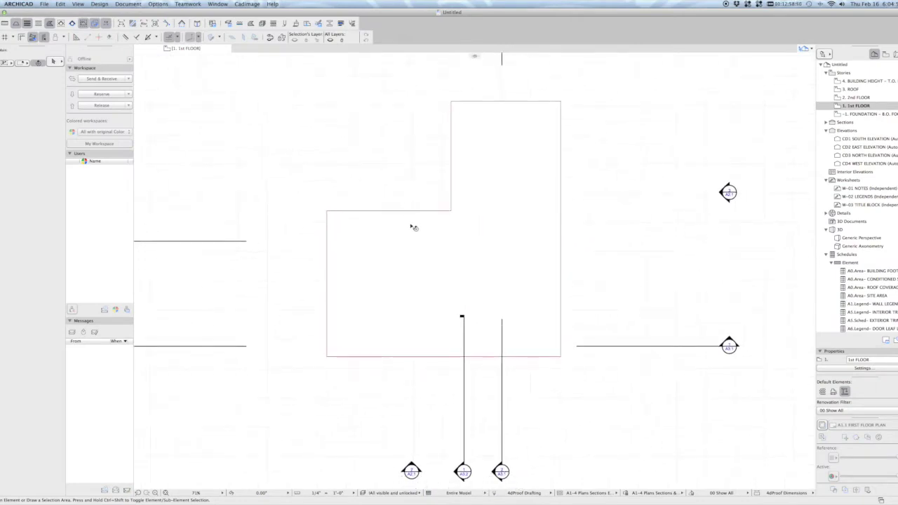
pyautogui.click(413, 227)
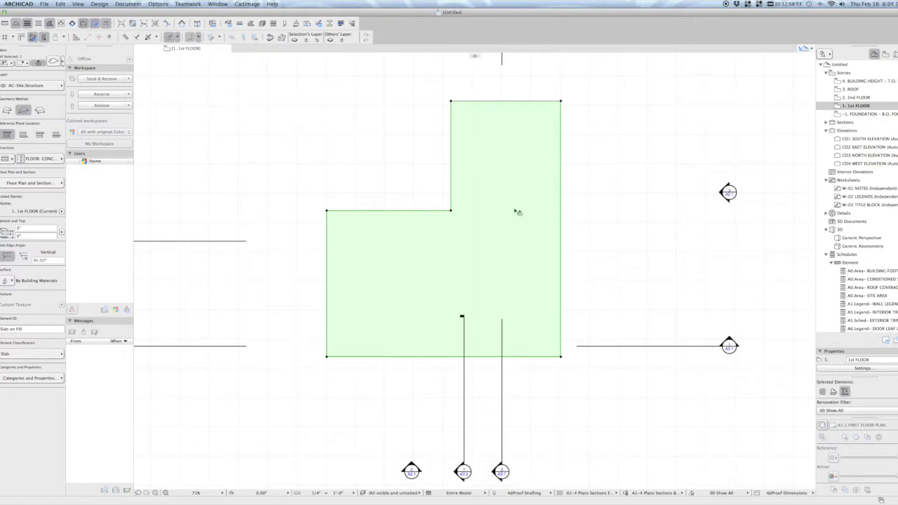
pyautogui.scroll(2, 448, 341)
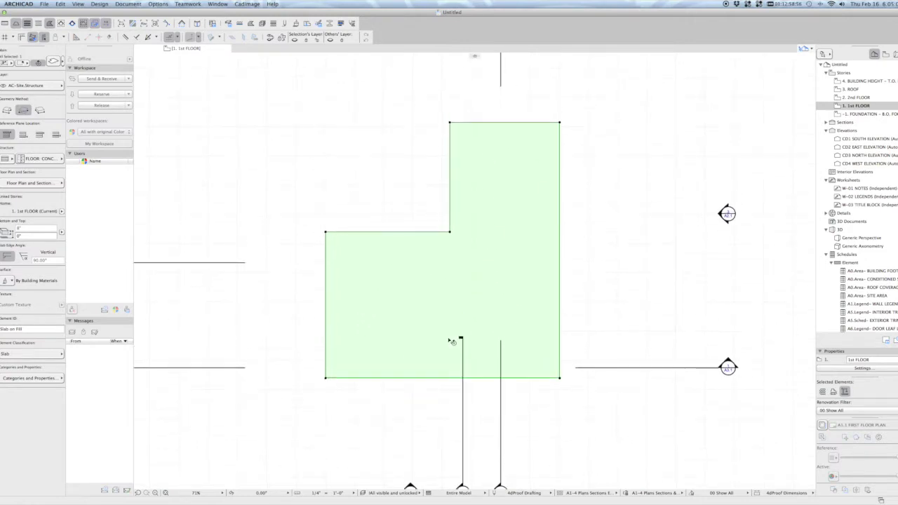
pyautogui.press('F5')
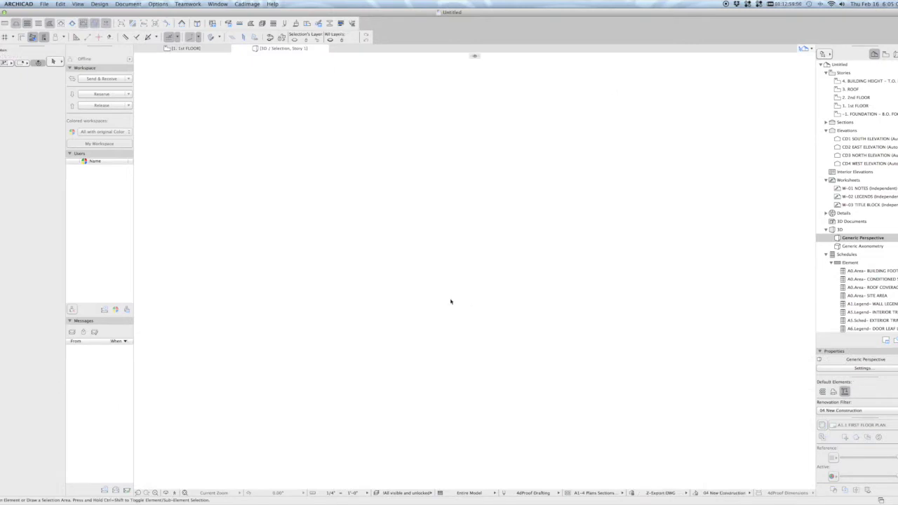
pyautogui.keyDown('shift'); pyautogui.moveTo(450, 301); pyautogui.dragTo(540, 190, button='middle'); pyautogui.keyUp('shift')
pyautogui.keyDown('shift'); pyautogui.moveTo(471, 316); pyautogui.dragTo(401, 292, button='middle'); pyautogui.keyUp('shift')
pyautogui.scroll(3, 474, 285)
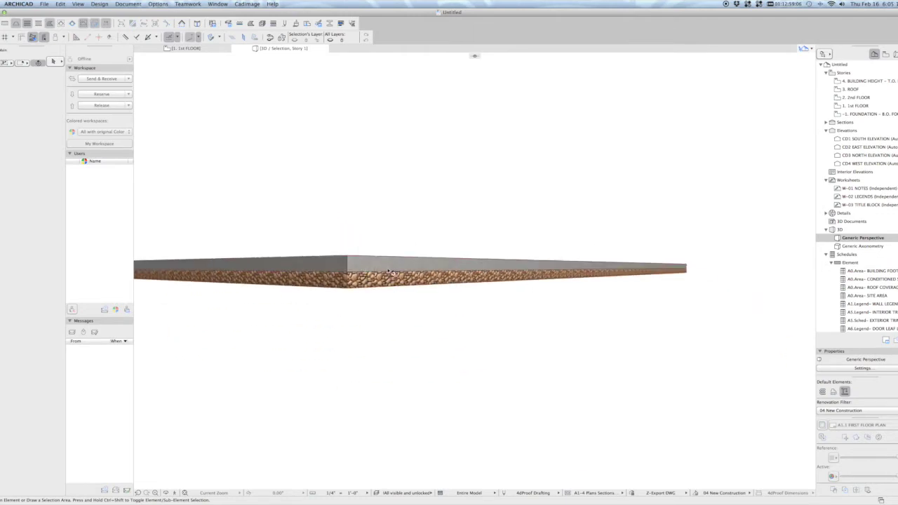
pyautogui.press('F2')
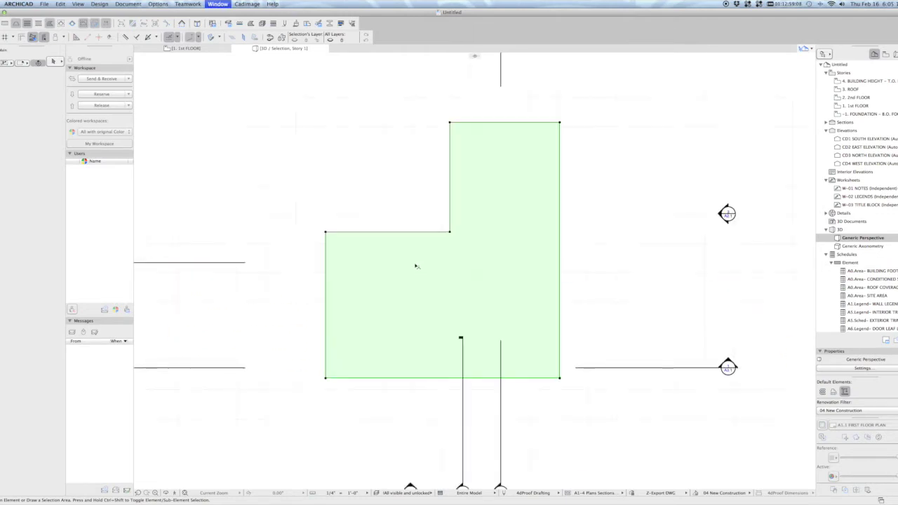
pyautogui.press('Escape')
# Select the L-shaped slab on the 1st floor plan and review its slab settings.
pyautogui.moveTo(441, 258); pyautogui.dragTo(415, 253, button='middle')
pyautogui.click(418, 254)
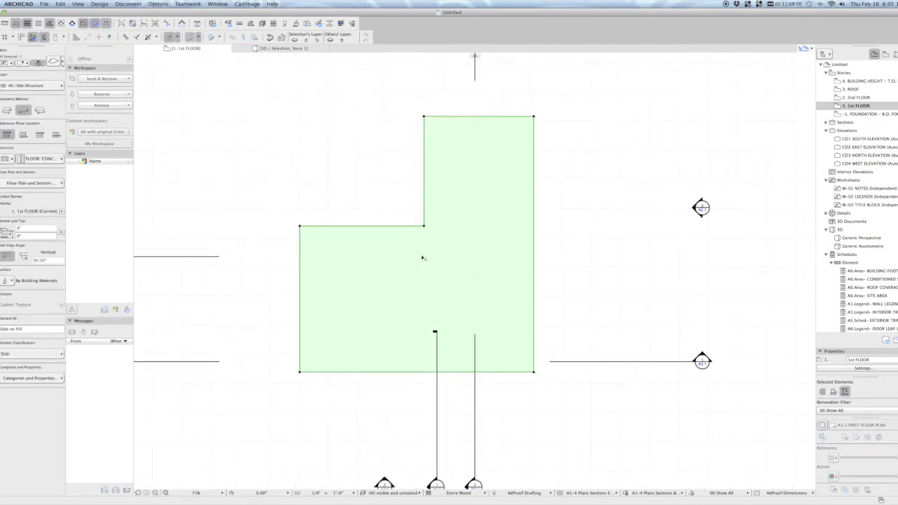
pyautogui.doubleClick(420, 260)
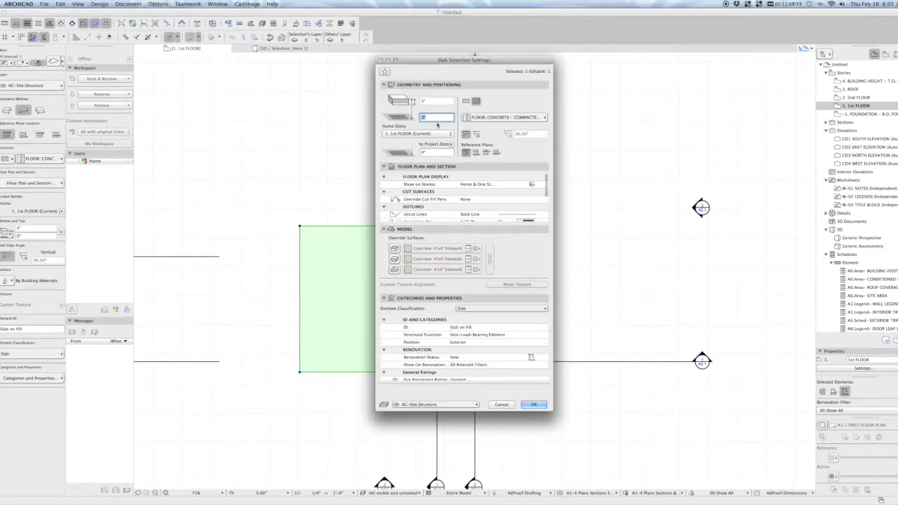
pyautogui.press('Return')
# On the foundation story, give the slab a basic Concrete Cast-in-Place Floor, Beam structure with a thickness of 1'-6".
pyautogui.press('super+Down')
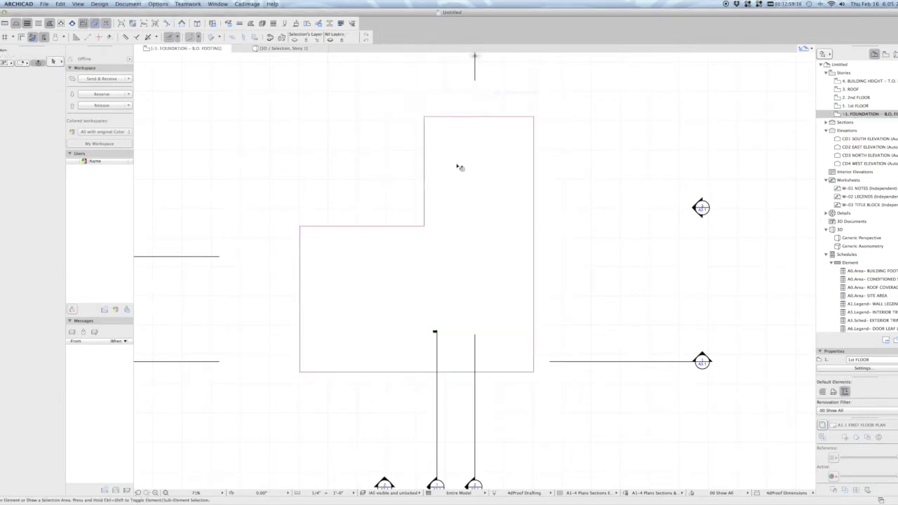
pyautogui.click(461, 160)
pyautogui.click(462, 180)
pyautogui.click(462, 181)
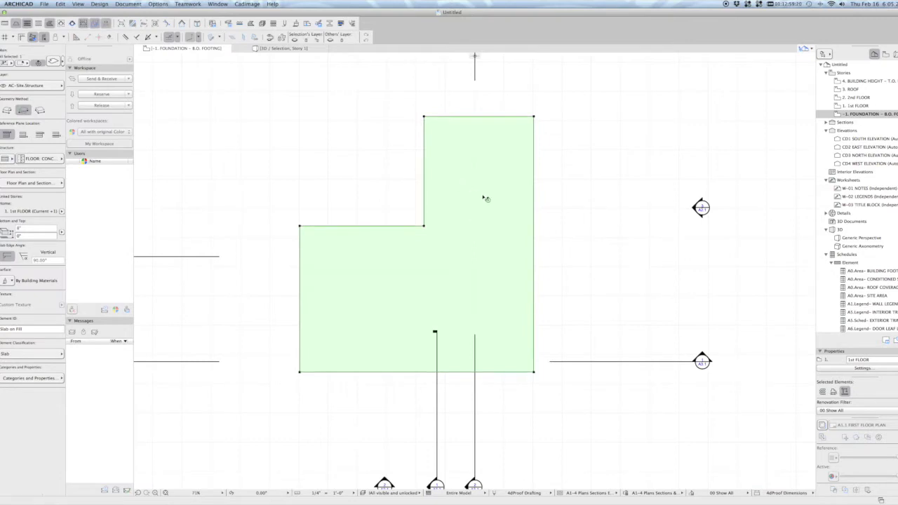
pyautogui.press('super+t')
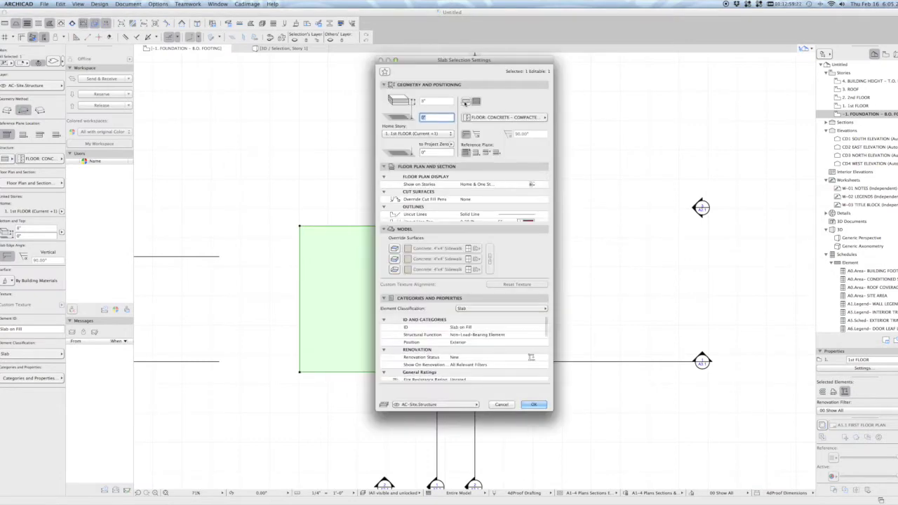
pyautogui.click(466, 101)
pyautogui.click(484, 120)
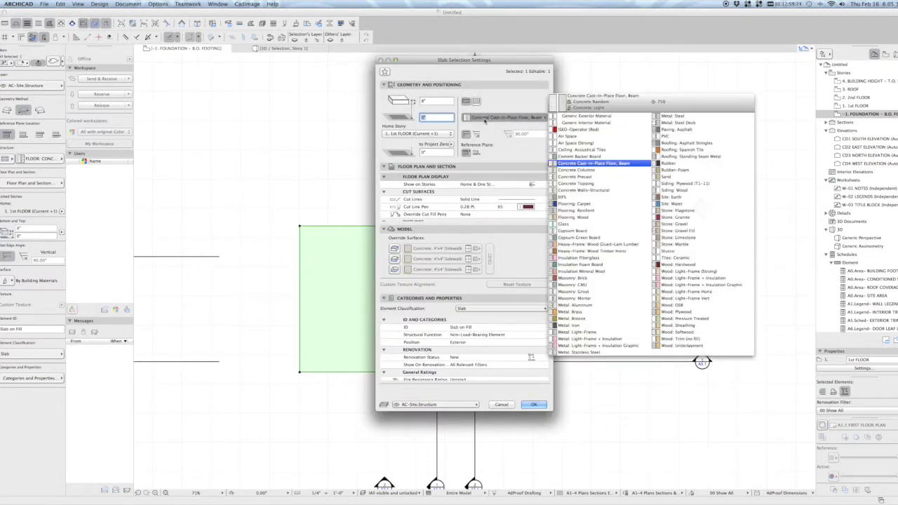
pyautogui.click(484, 120)
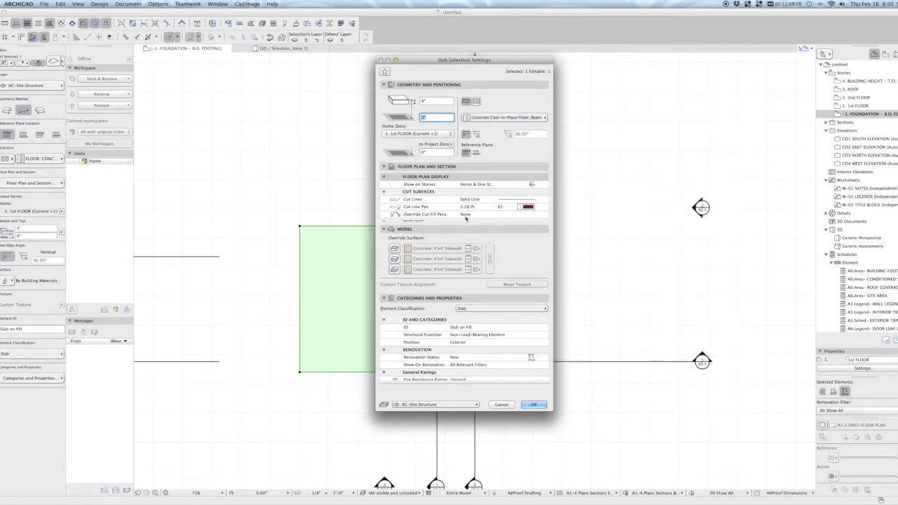
pyautogui.click(437, 102)
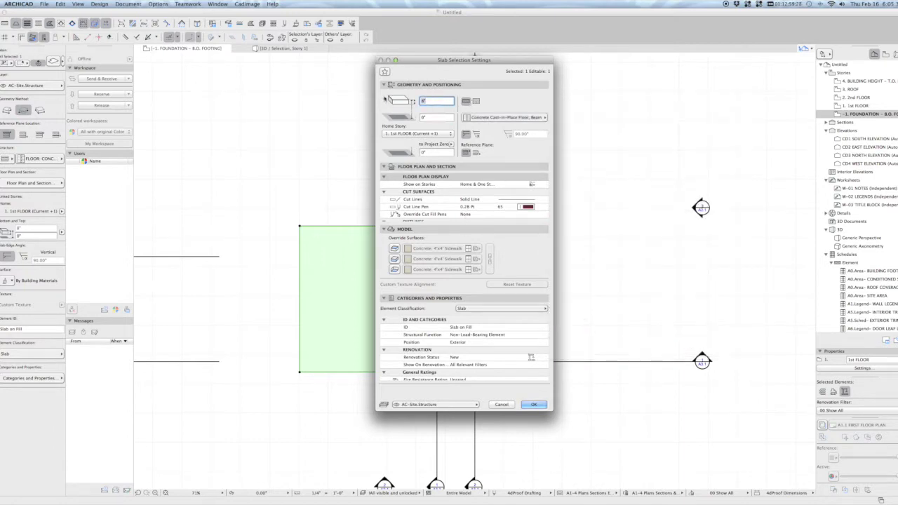
pyautogui.write('18')
pyautogui.press('Tab')
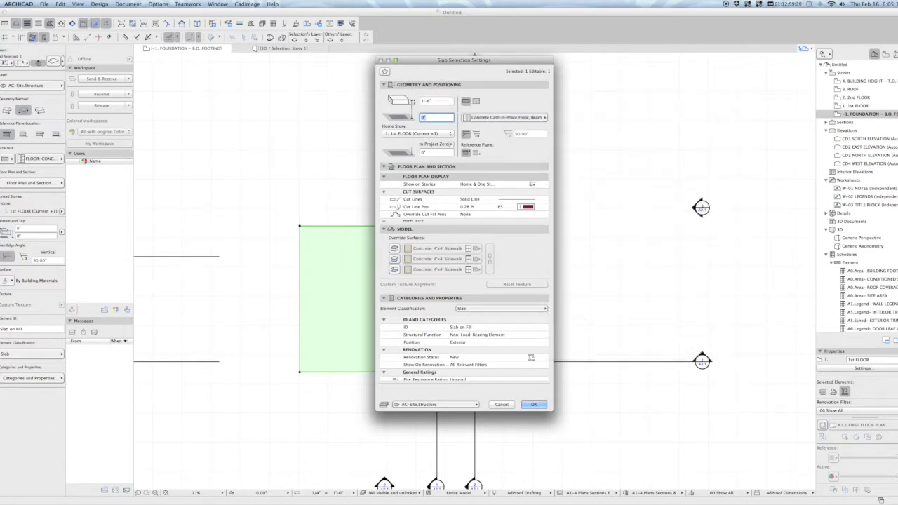
# Assign the slab to the AS-Structural.Footing and Foundation layer and set its ID to Turndown Footing.
pyautogui.click(451, 406)
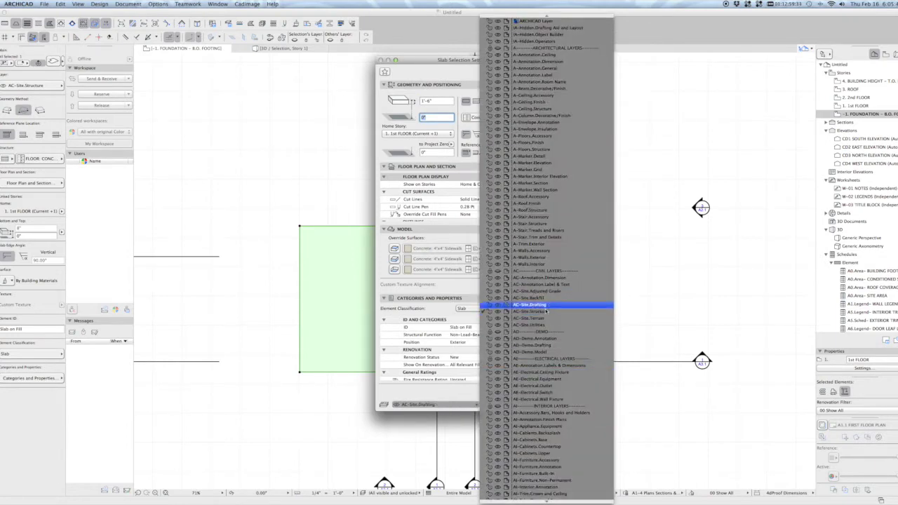
pyautogui.scroll(-8, 534, 306)
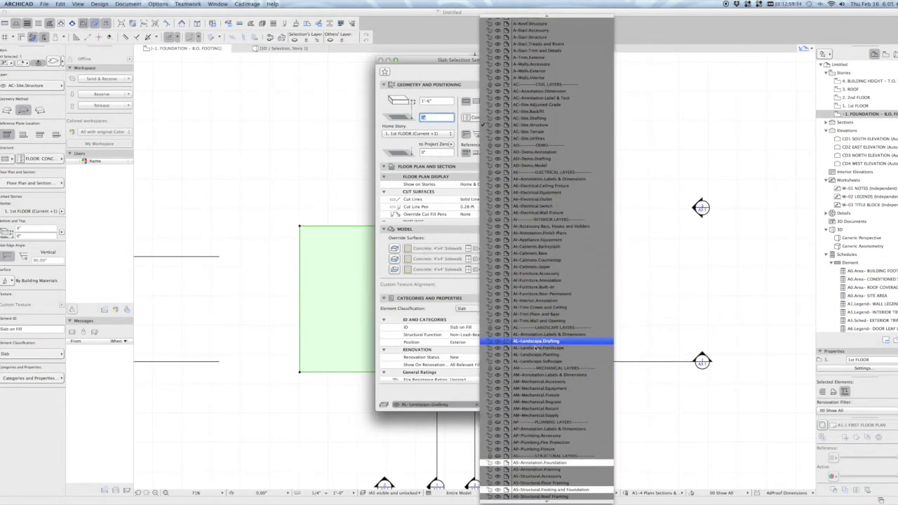
pyautogui.click(582, 490)
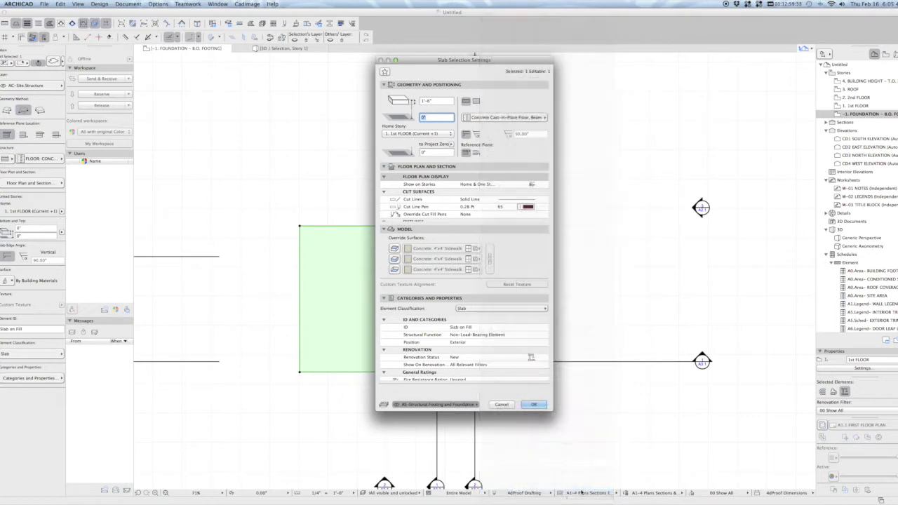
pyautogui.click(469, 328)
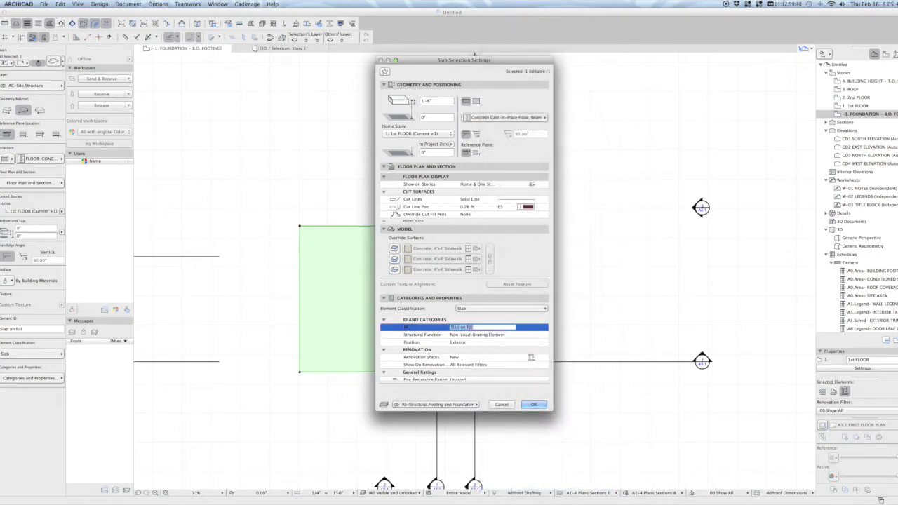
pyautogui.write('Turndown Footing')
pyautogui.press('Return')
pyautogui.press('Escape')
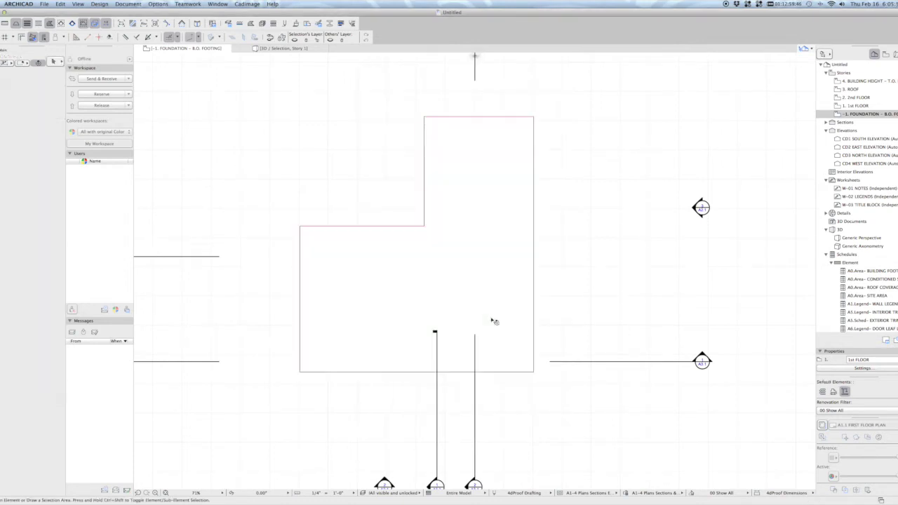
# In 3D, lower the turndown footing slab 4" to the underside of the floor slab's concrete layer.
pyautogui.press('F3')
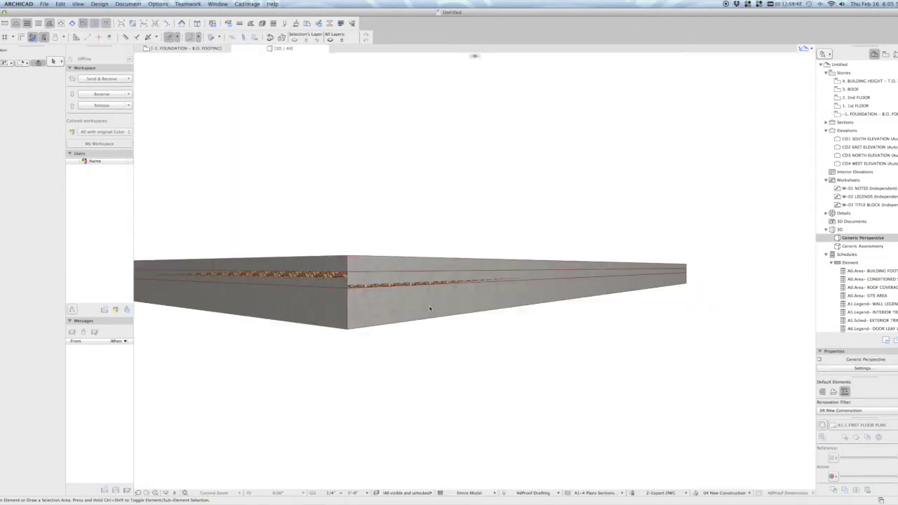
pyautogui.click(420, 300)
pyautogui.press('super+d')
pyautogui.click(396, 257)
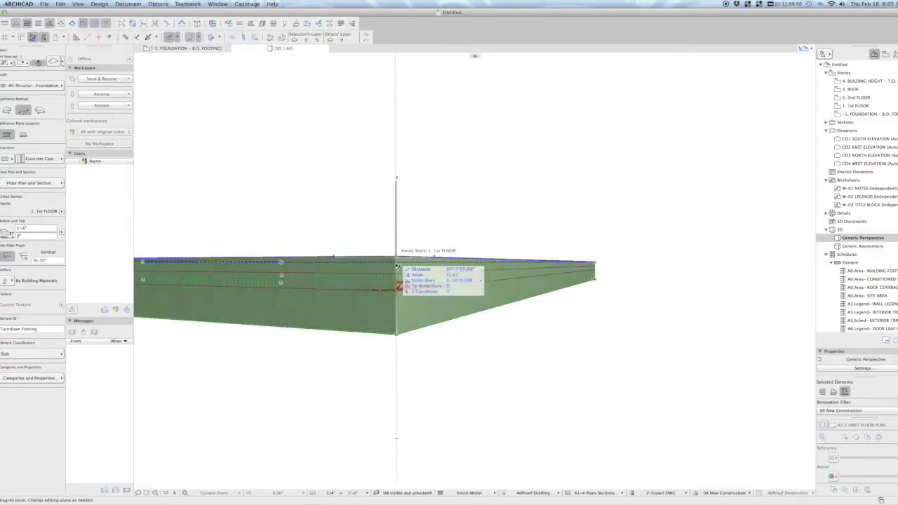
pyautogui.click(396, 274)
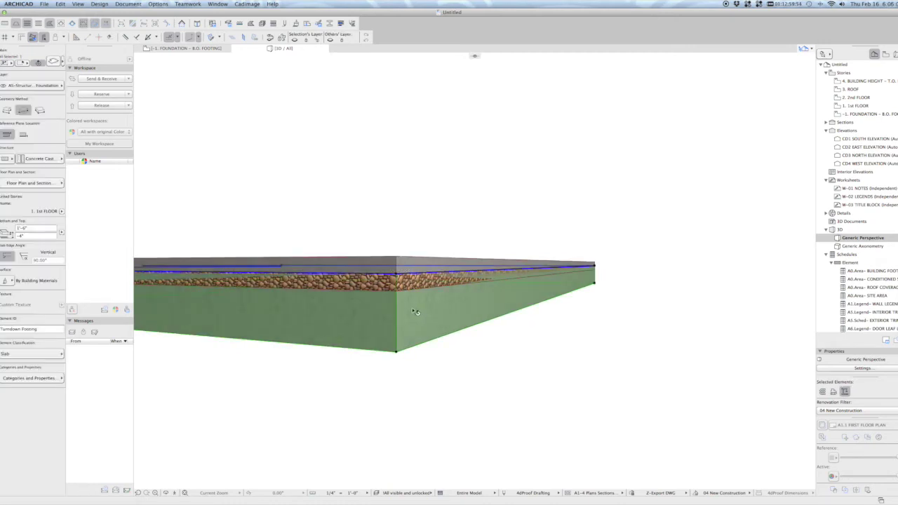
# Set the turndown footing slab to show on its Home Story Only.
pyautogui.press('super+t')
pyautogui.click(538, 184)
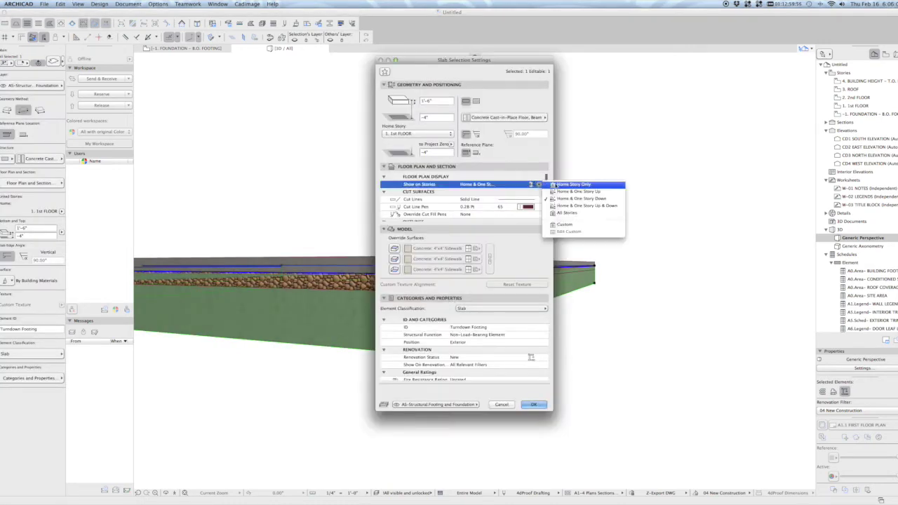
pyautogui.click(561, 184)
# Try dashed and dotted line types for the turndown footing slab's cut lines.
pyautogui.click(511, 202)
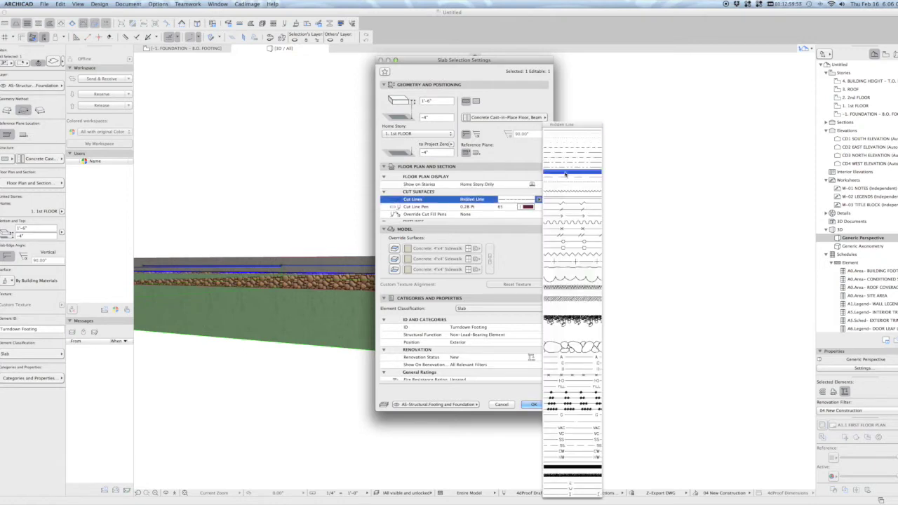
pyautogui.click(567, 143)
pyautogui.click(538, 200)
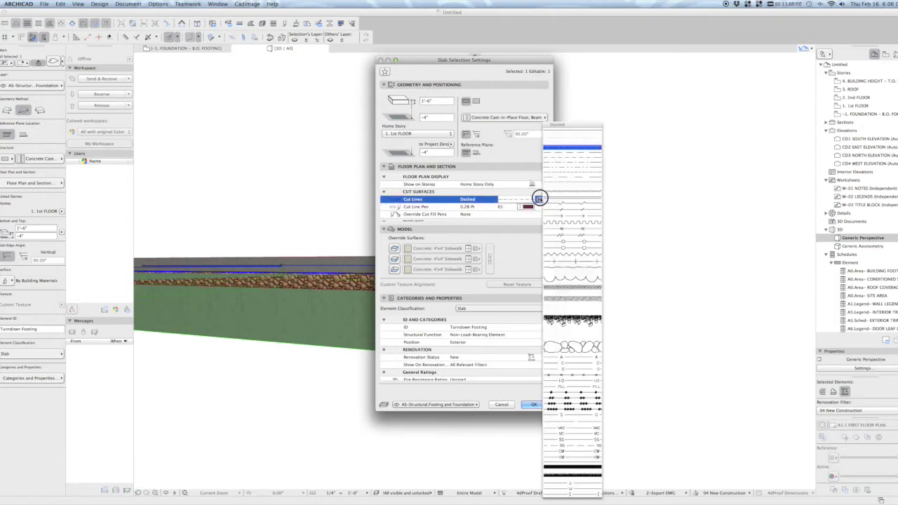
pyautogui.click(567, 127)
pyautogui.click(539, 200)
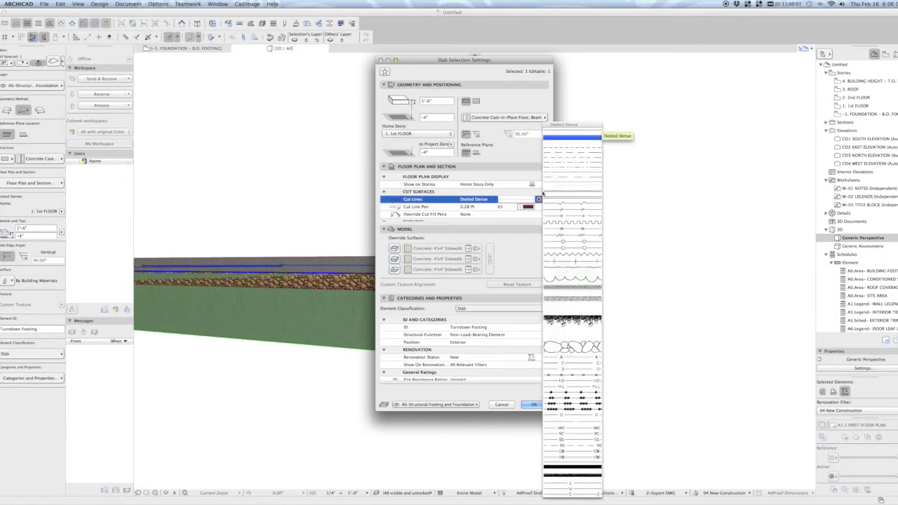
pyautogui.click(559, 129)
# Set the turndown footing slab's uncut outlines to the Dashed line type.
pyautogui.scroll(-3, 513, 200)
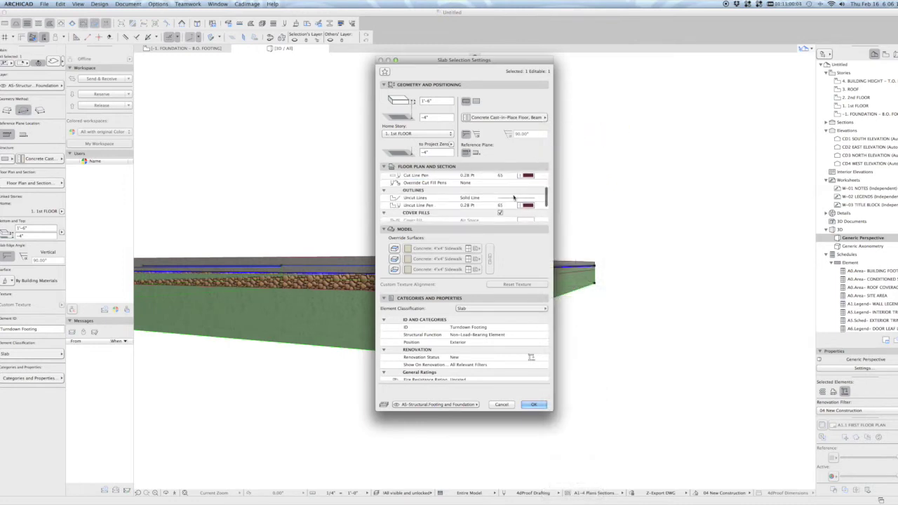
pyautogui.click(522, 199)
pyautogui.click(595, 148)
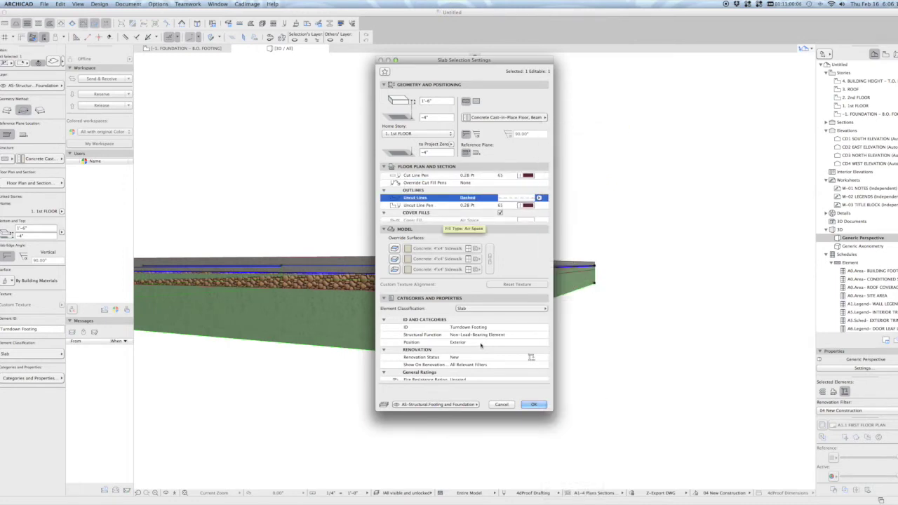
pyautogui.click(534, 405)
pyautogui.press('Escape')
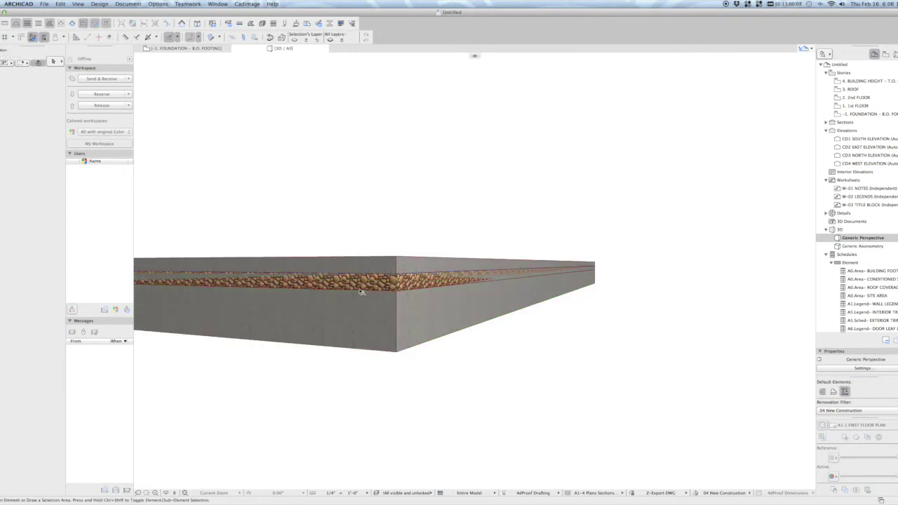
# Return to the foundation floor plan and check the settings of the slab selected there.
pyautogui.keyDown('shift'); pyautogui.moveTo(362, 292); pyautogui.dragTo(520, 303, button='middle'); pyautogui.keyUp('shift')
pyautogui.press('F2')
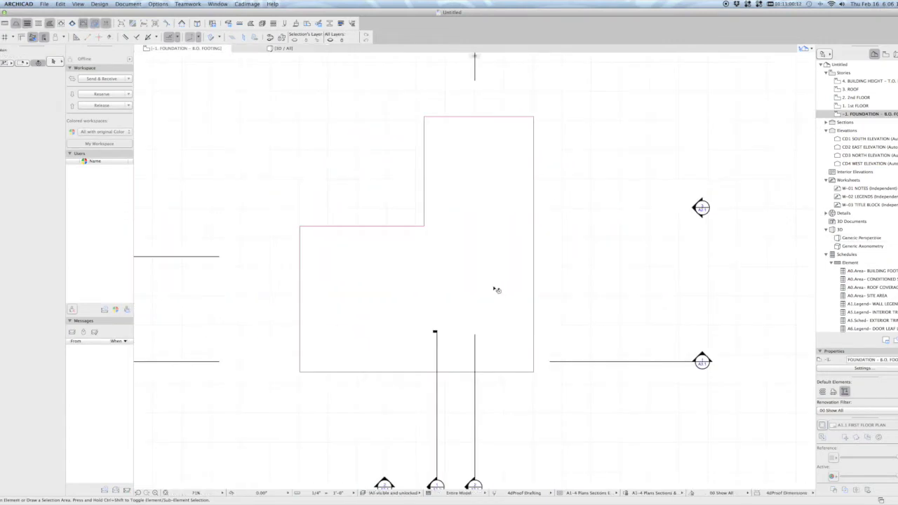
pyautogui.click(495, 288)
pyautogui.press('super+t')
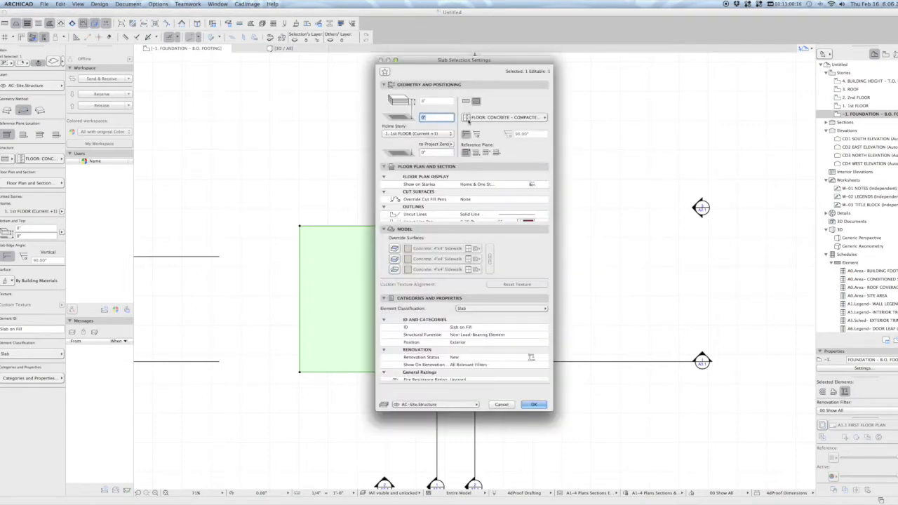
pyautogui.press('Return')
pyautogui.click(526, 126)
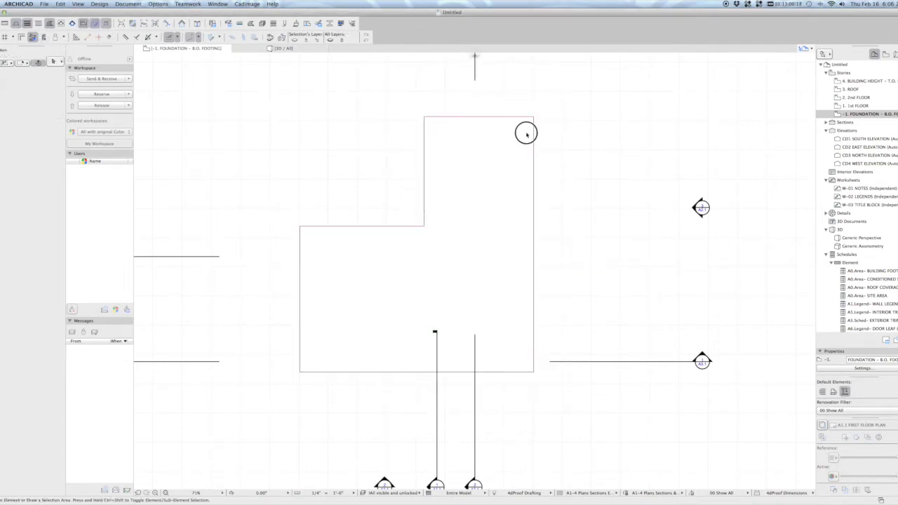
pyautogui.click(526, 134)
pyautogui.moveTo(524, 139); pyautogui.dragTo(509, 159, button='middle')
pyautogui.press('Escape')
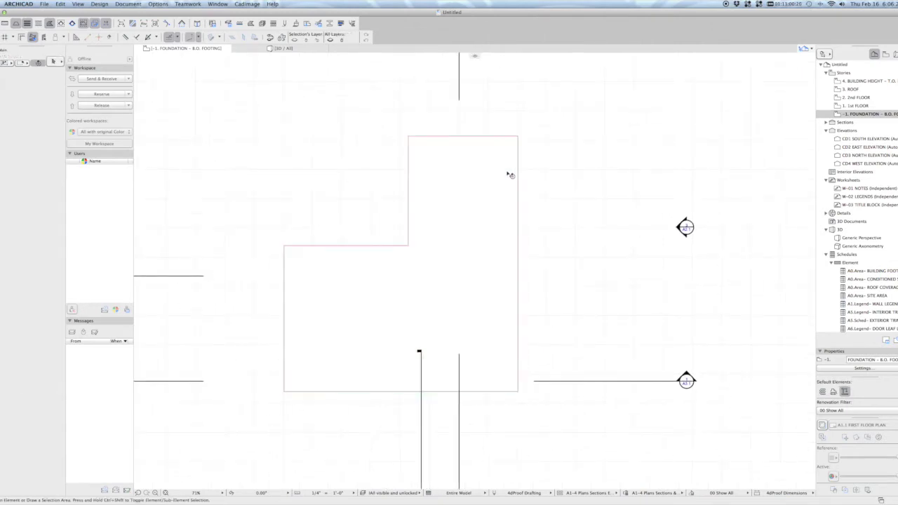
# Check the turndown footing slab's settings in 3D and relink its home story to -1. FOUNDATION - B.O. FOOTING.
pyautogui.press('F3')
pyautogui.click(495, 292)
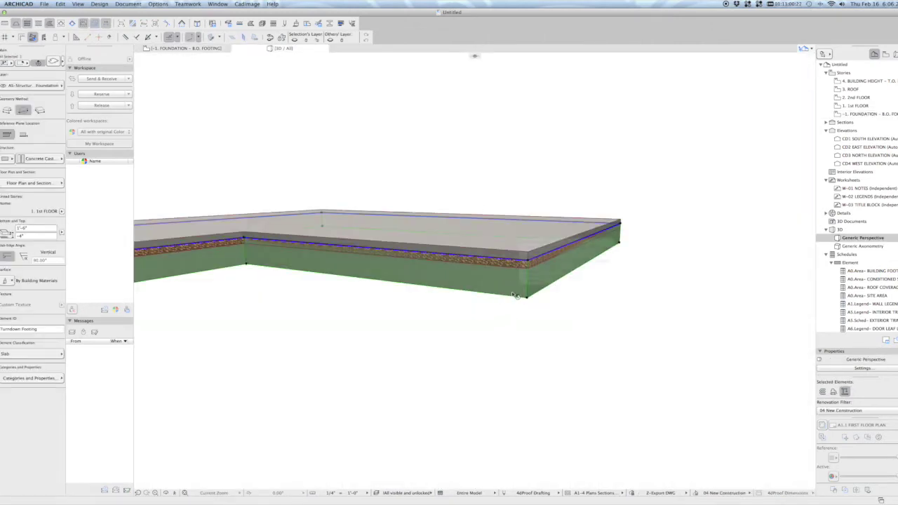
pyautogui.doubleClick(516, 295)
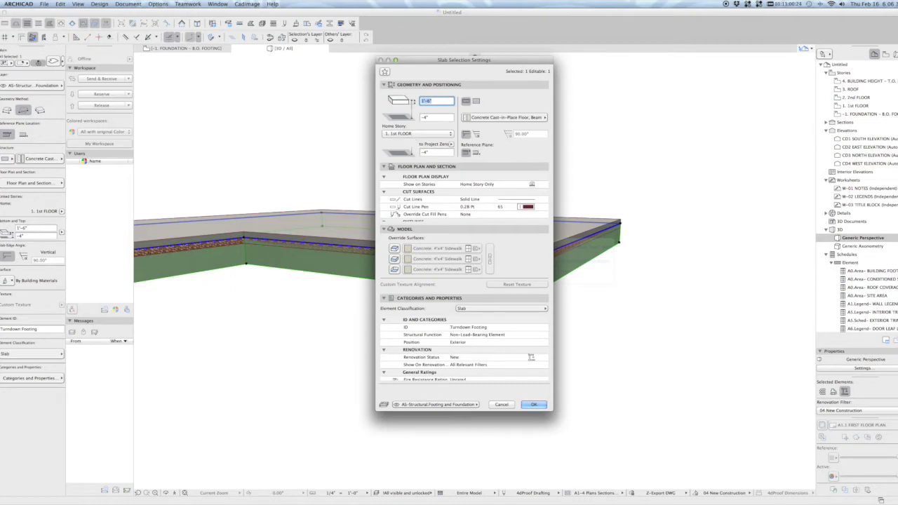
pyautogui.press('Escape')
pyautogui.rightClick(486, 276)
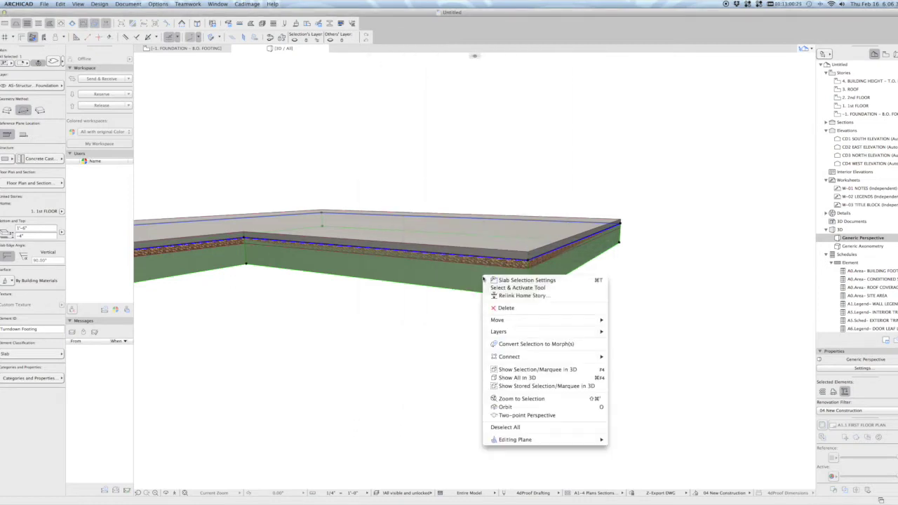
pyautogui.click(523, 296)
pyautogui.click(450, 182)
pyautogui.press('Return')
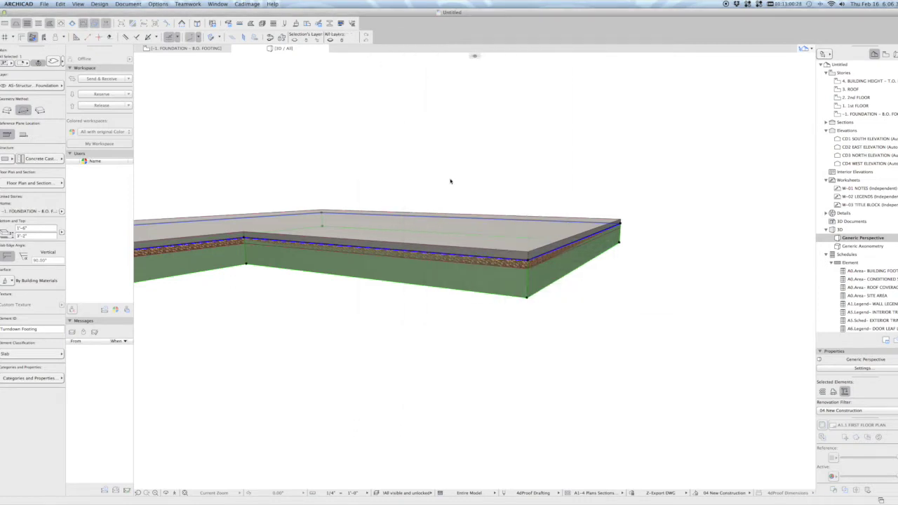
# Check the slab on fill's story display settings from the foundation floor plan.
pyautogui.press('Escape')
pyautogui.press('F2')
pyautogui.click(469, 251)
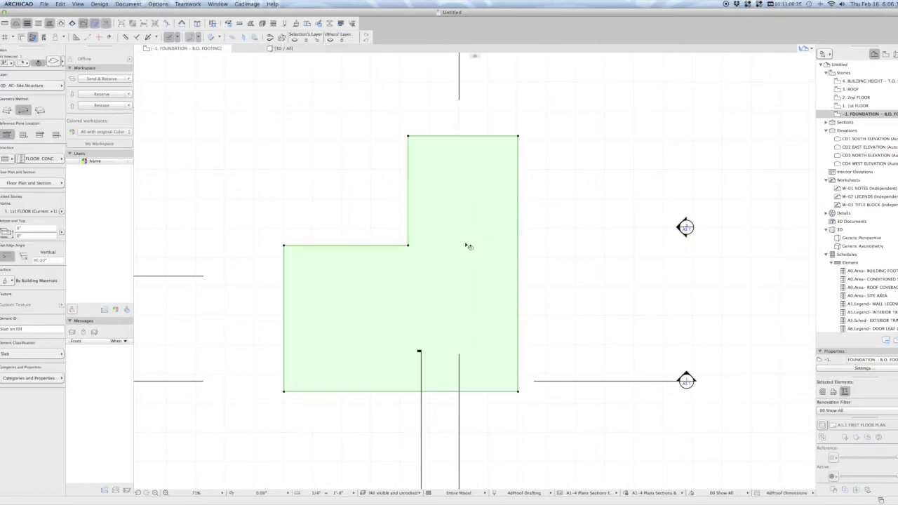
pyautogui.press('super+t')
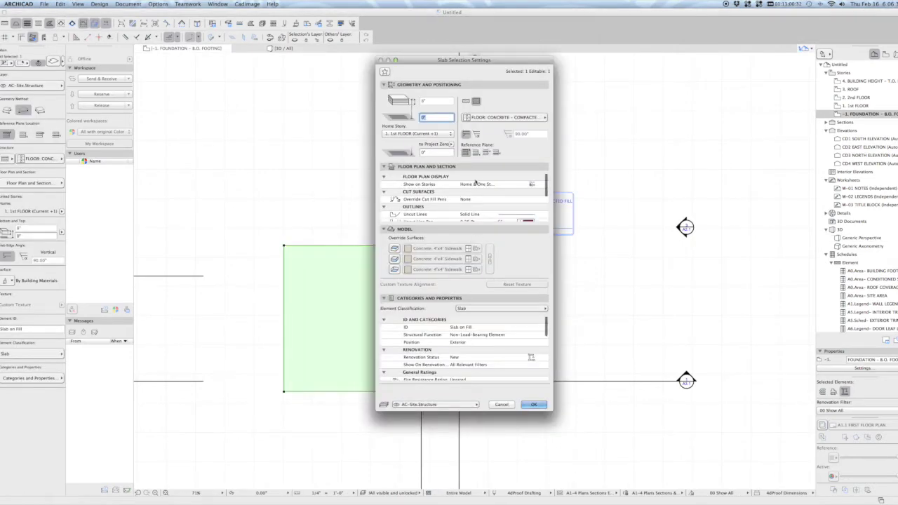
pyautogui.press('Escape')
# Move the turndown footing slab 120' horizontally to the right, clear of the slab on fill and the elevation markers.
pyautogui.click(495, 167)
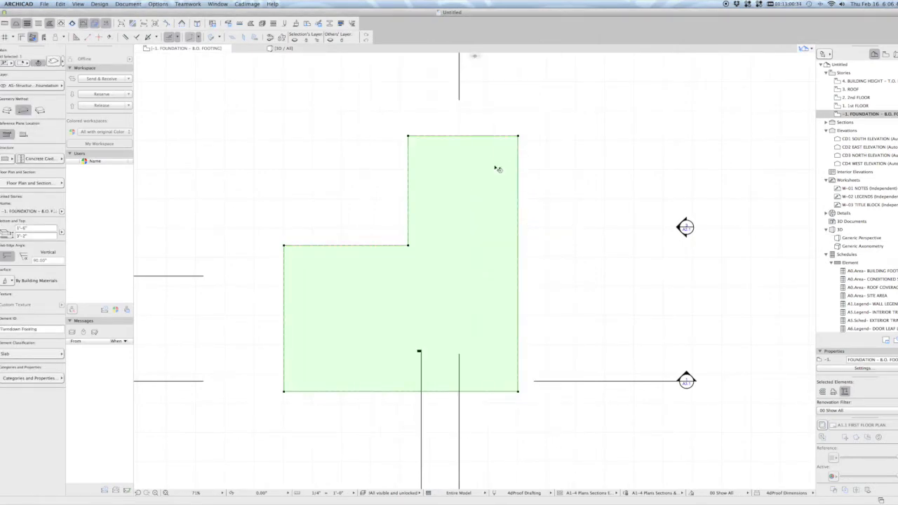
pyautogui.press('super+d')
pyautogui.click(488, 183)
pyautogui.moveTo(625, 176); pyautogui.dragTo(340, 161, button='middle')
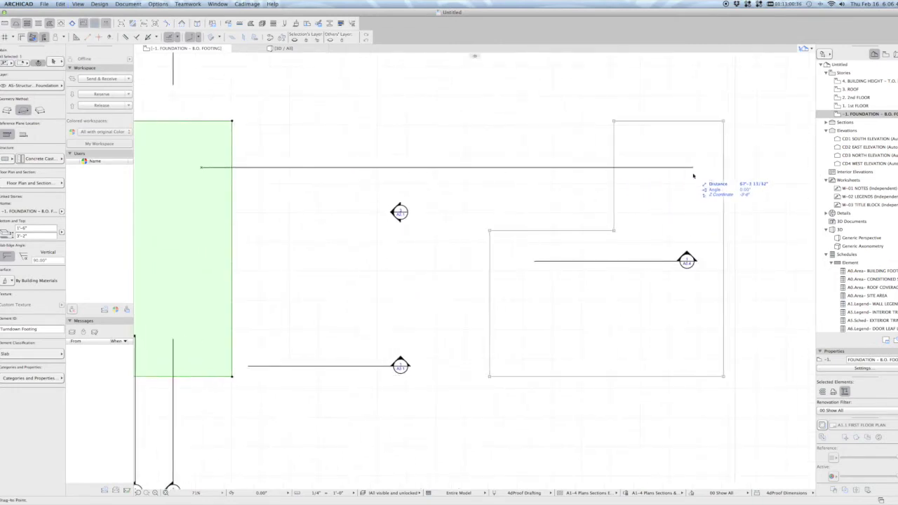
pyautogui.moveTo(691, 174); pyautogui.dragTo(301, 169, button='middle')
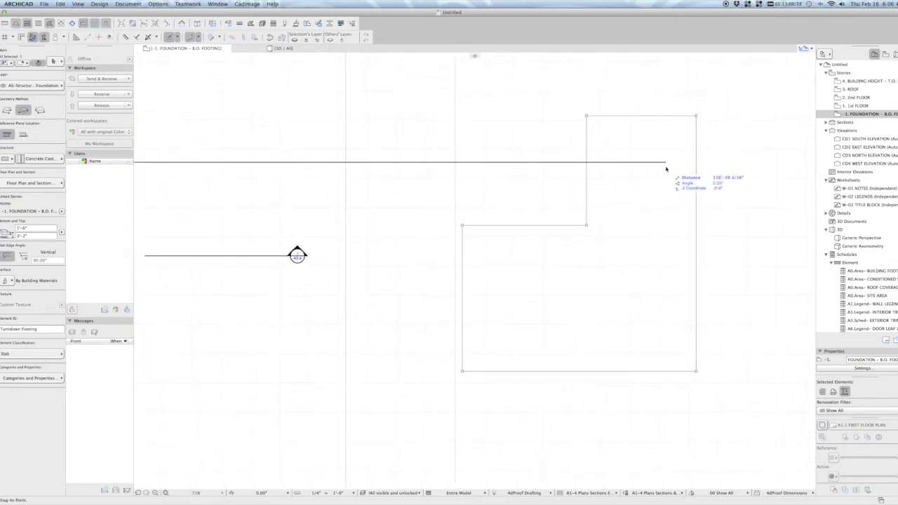
pyautogui.press('Tab')
pyautogui.write('120')
pyautogui.press('Return')
pyautogui.scroll(-5, 586, 188)
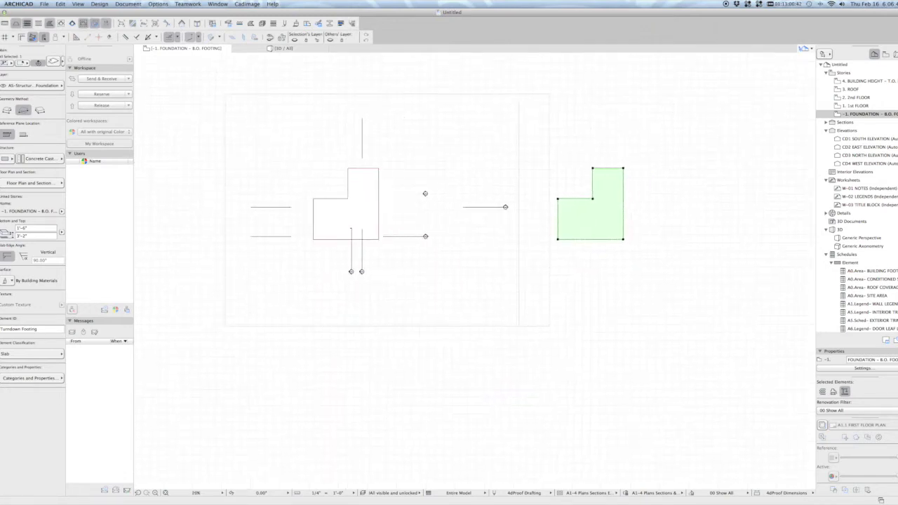
# Offset a copy of the turndown footing slab inward from its outline to form a smaller L-shaped slab inside it.
pyautogui.scroll(4, 590, 204)
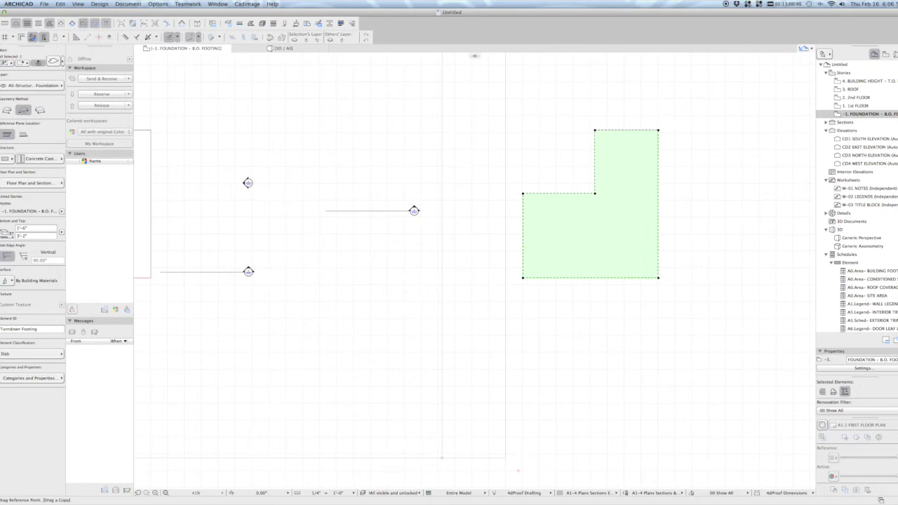
pyautogui.click(595, 193)
pyautogui.click(595, 192)
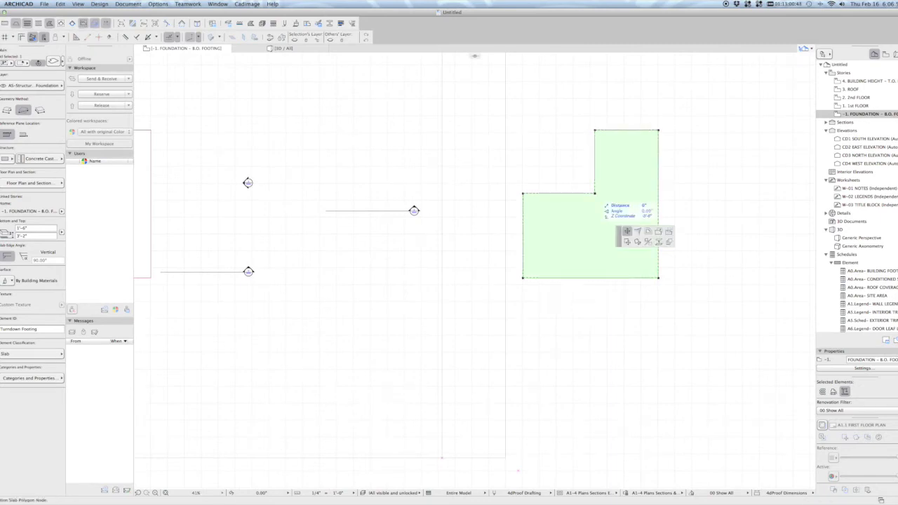
pyautogui.click(465, 321)
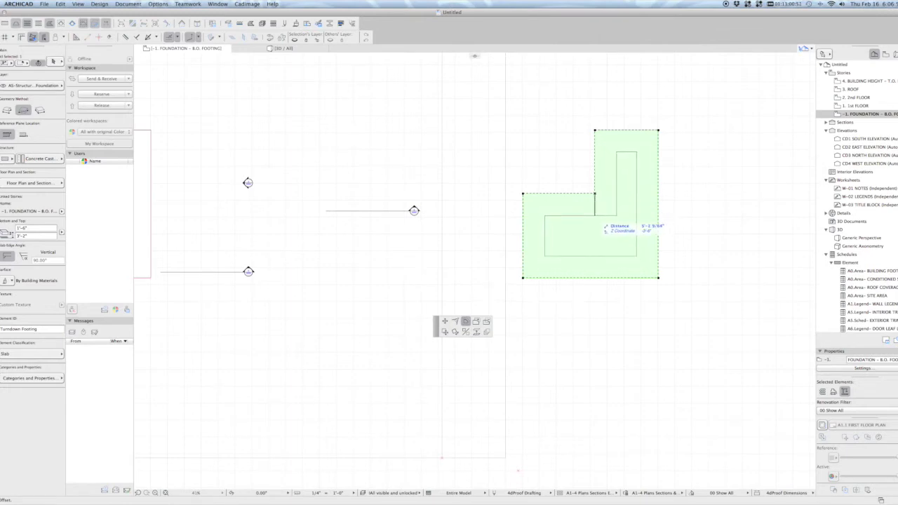
pyautogui.press('Tab')
pyautogui.press('Return')
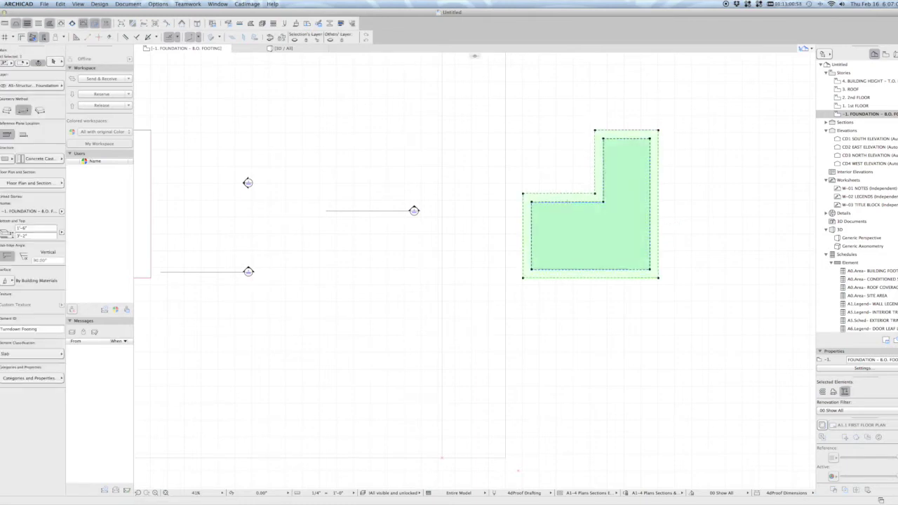
# Show both footing slabs in 3D, subtract the inner slab's outline from the outer slab, and delete the inner slab.
pyautogui.press('F5')
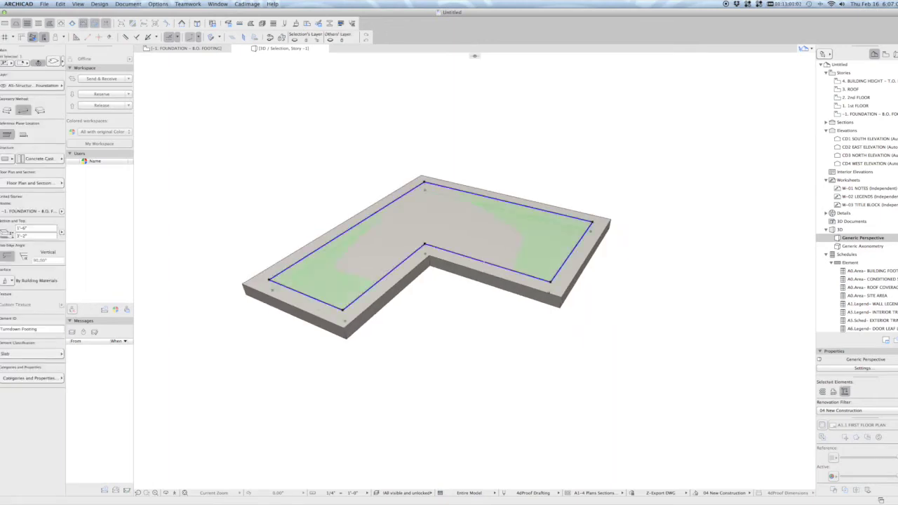
pyautogui.press('Escape')
pyautogui.click(485, 270)
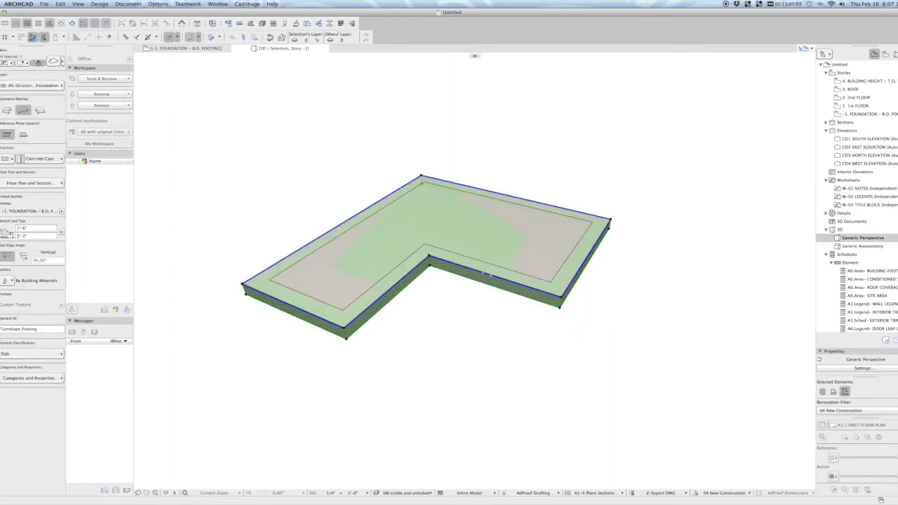
pyautogui.click(559, 306)
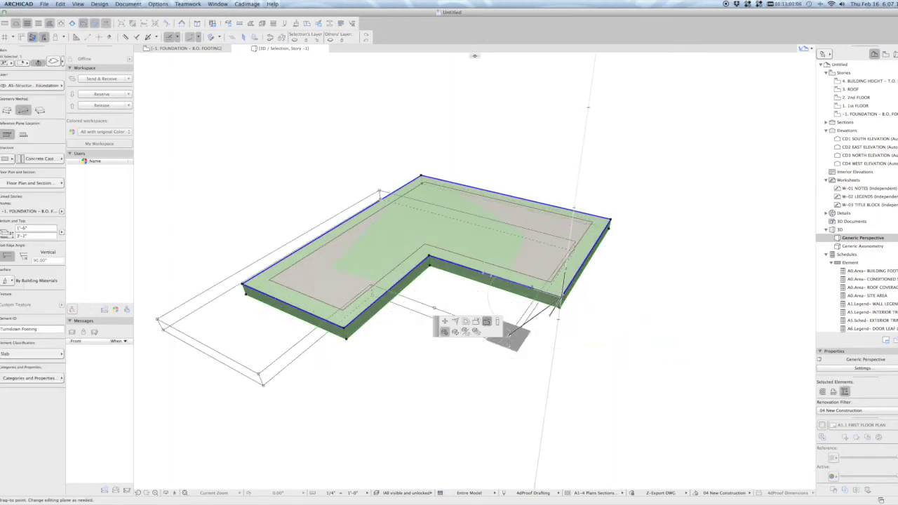
pyautogui.click(487, 321)
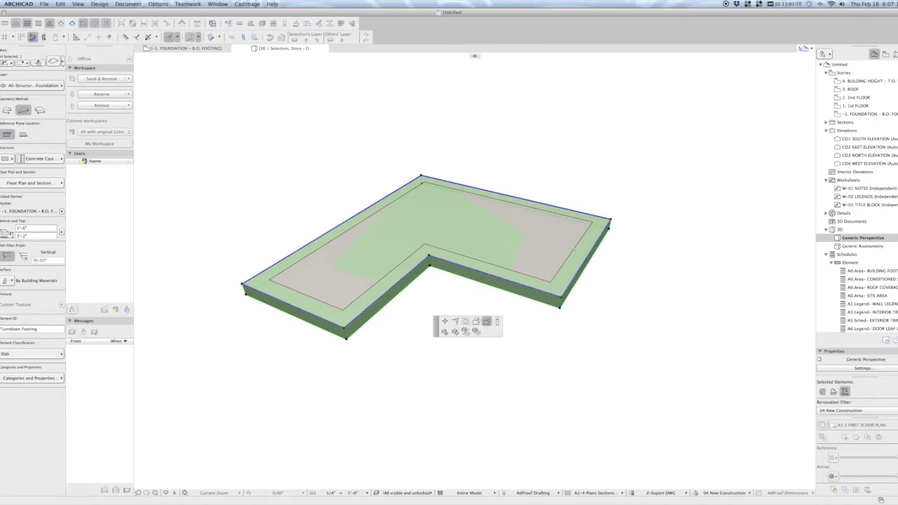
pyautogui.click(574, 249)
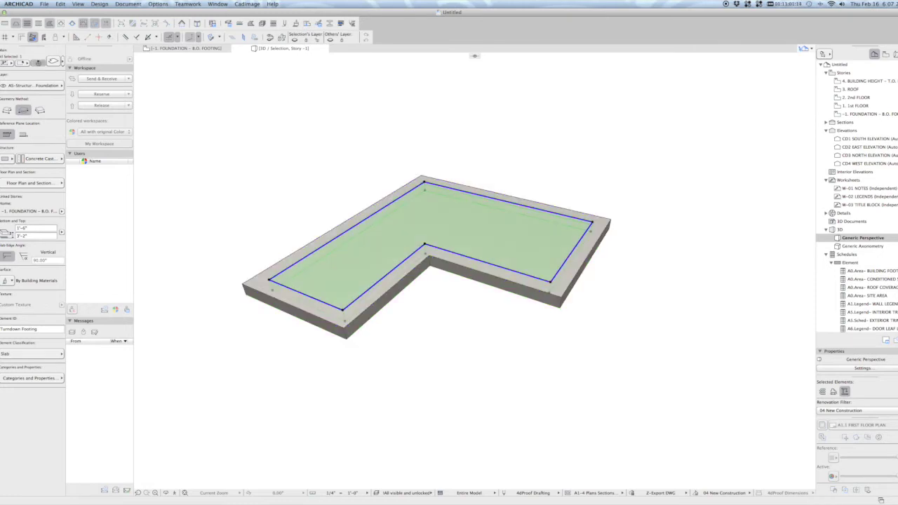
pyautogui.press('Delete')
# Give the footing ring's inner edges a custom angle of 60°, applied to the Selected Polygon.
pyautogui.keyDown('shift'); pyautogui.moveTo(449, 295); pyautogui.dragTo(562, 302, button='middle'); pyautogui.keyUp('shift')
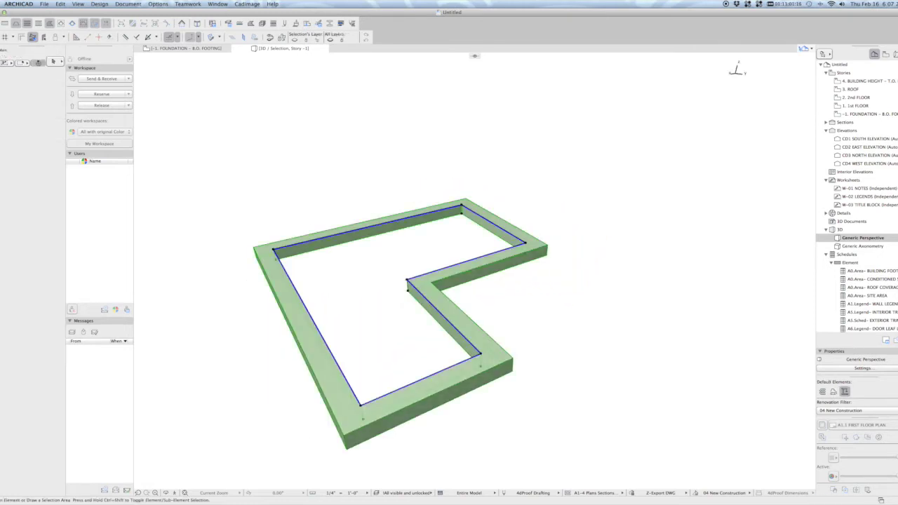
pyautogui.click(505, 233)
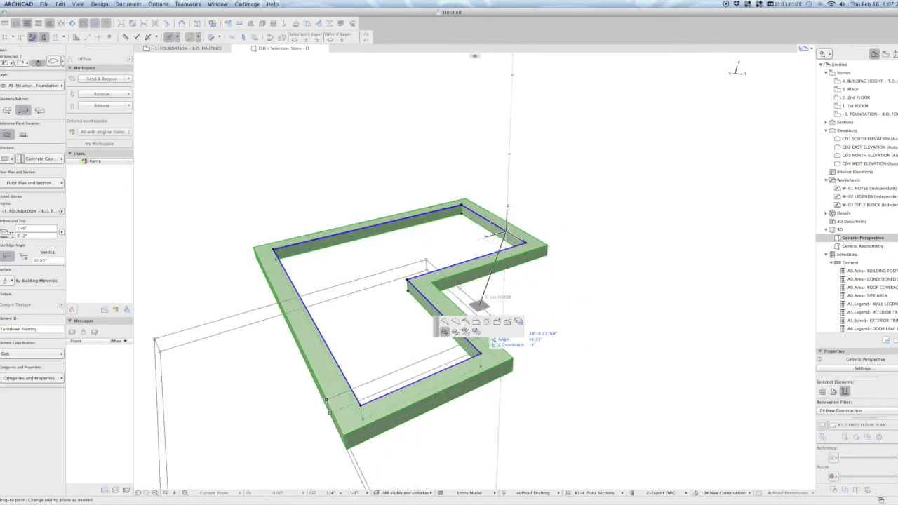
pyautogui.click(518, 321)
pyautogui.click(463, 257)
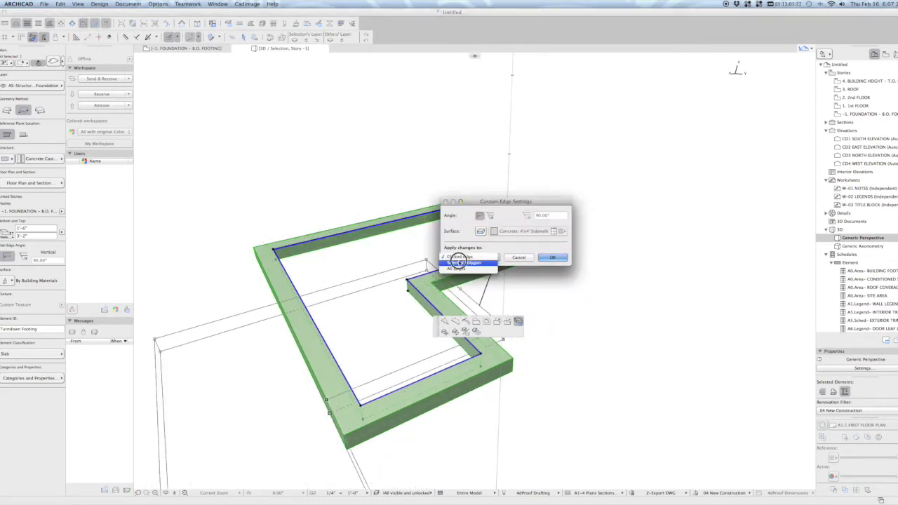
pyautogui.click(463, 263)
pyautogui.click(490, 215)
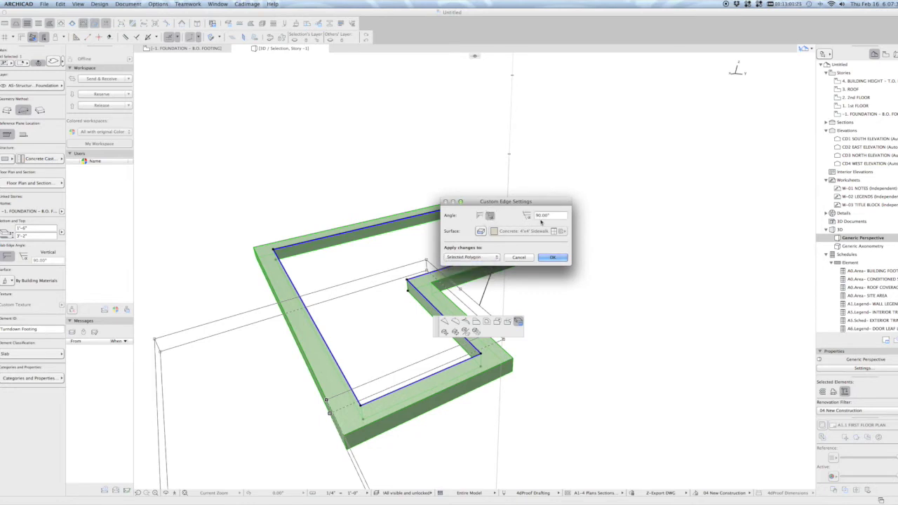
pyautogui.click(534, 216)
pyautogui.write('60')
pyautogui.press('Return')
# Measure the width of the footing ring's flat bottom face from below.
pyautogui.keyDown('shift'); pyautogui.moveTo(414, 256); pyautogui.dragTo(596, 174, button='middle'); pyautogui.keyUp('shift')
pyautogui.keyDown('shift'); pyautogui.moveTo(414, 288); pyautogui.dragTo(398, 207, button='middle'); pyautogui.keyUp('shift')
pyautogui.press('super+d')
pyautogui.click(621, 232)
pyautogui.keyDown('shift'); pyautogui.moveTo(623, 244); pyautogui.dragTo(491, 210, button='middle'); pyautogui.keyUp('shift')
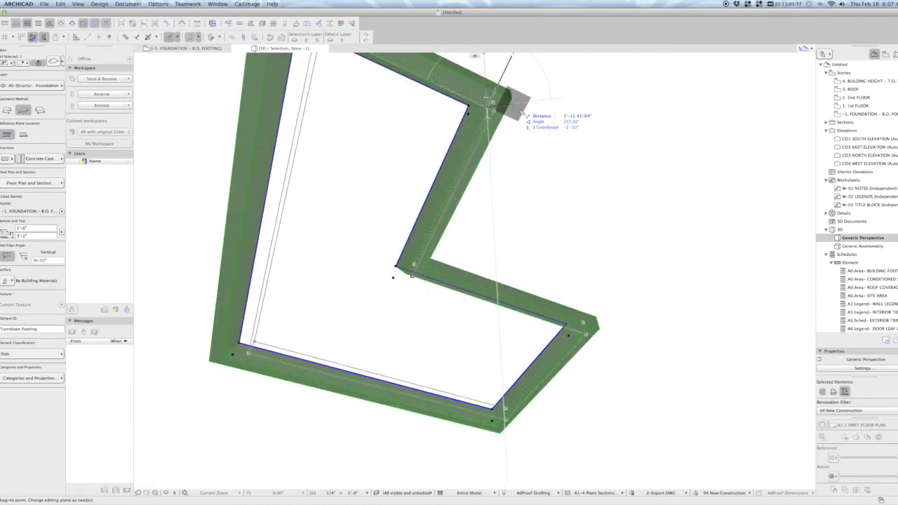
pyautogui.press('Escape')
pyautogui.press('Escape')
# Offset the footing ring's inner top edges inward to widen the turndown footing.
pyautogui.keyDown('shift'); pyautogui.moveTo(484, 130); pyautogui.dragTo(501, 348, button='middle'); pyautogui.keyUp('shift')
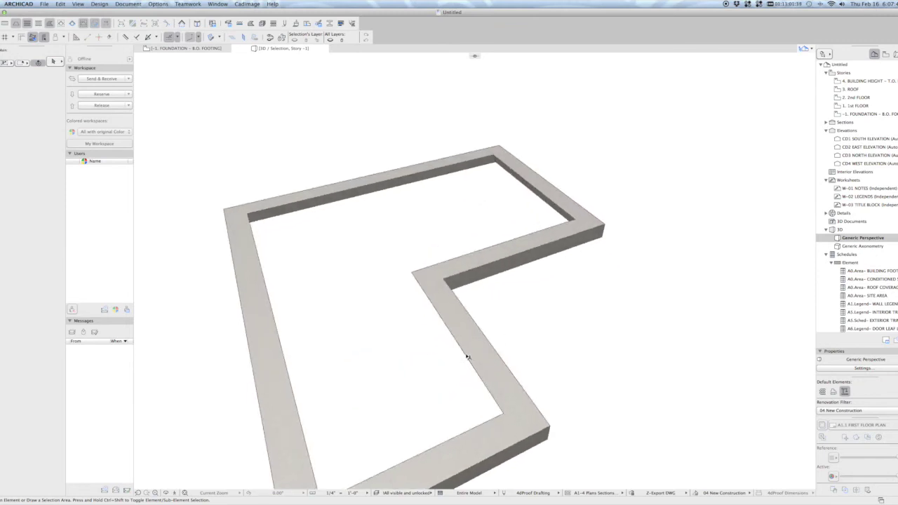
pyautogui.click(468, 357)
pyautogui.click(466, 355)
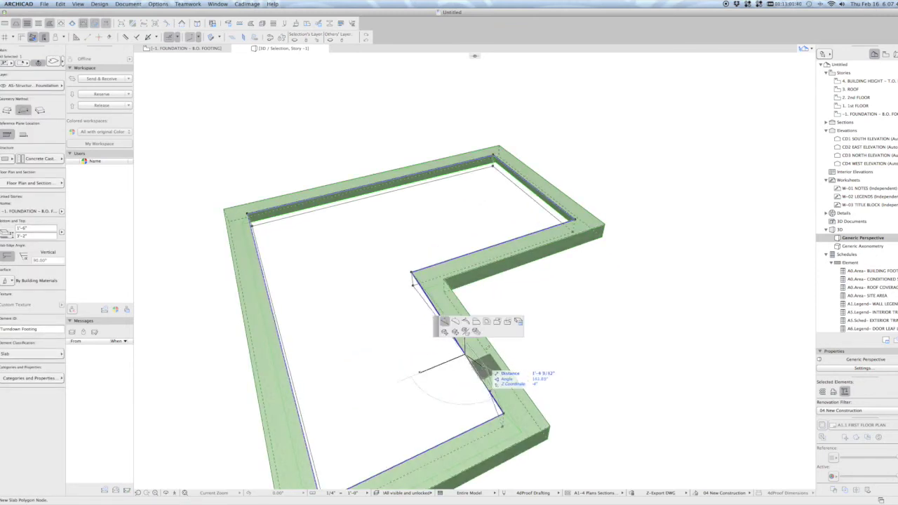
pyautogui.click(485, 321)
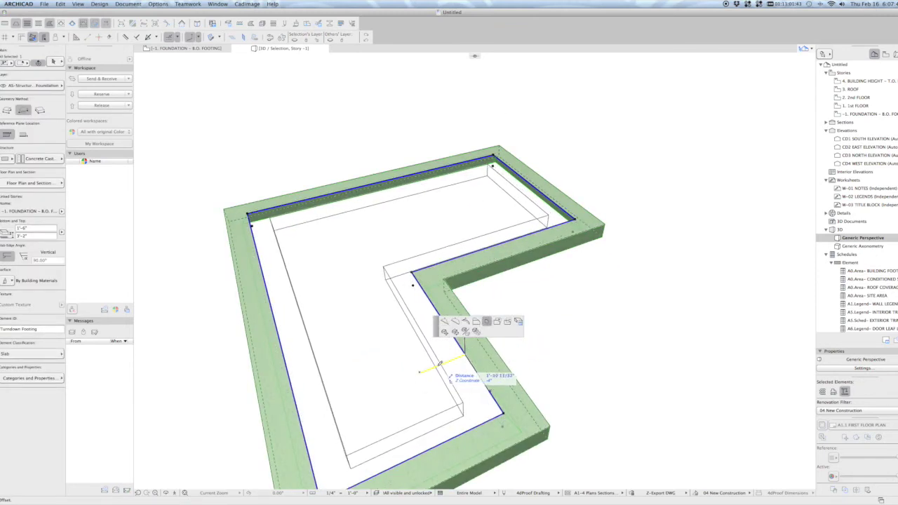
pyautogui.press('Tab')
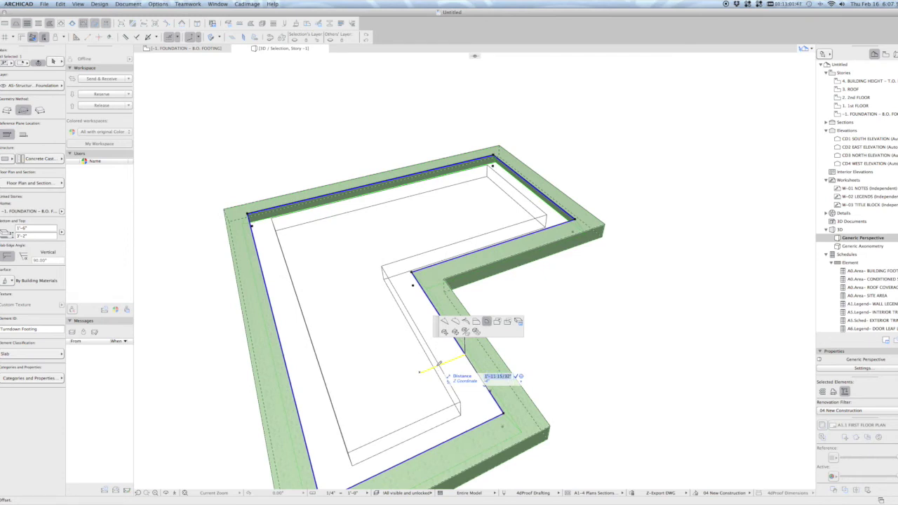
pyautogui.press('Return')
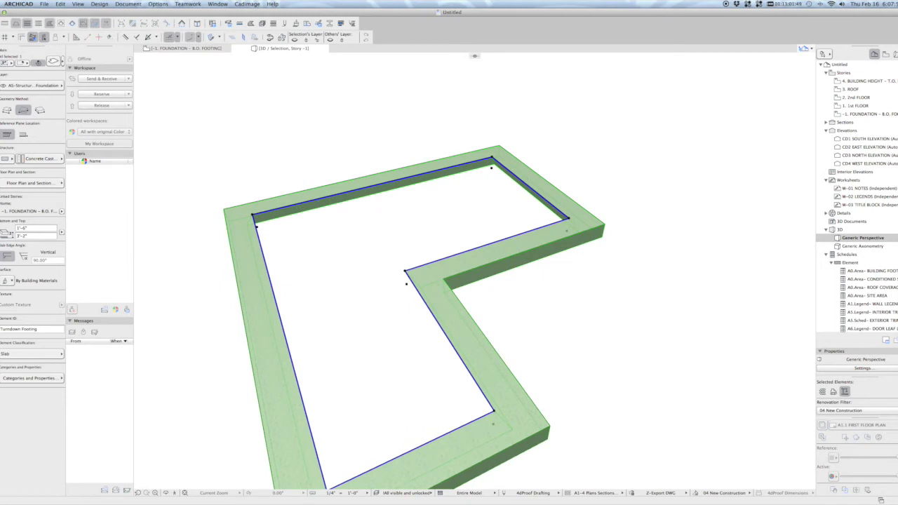
# Measure the widened footing ring's bottom face again from the underside.
pyautogui.keyDown('shift'); pyautogui.moveTo(419, 373); pyautogui.dragTo(419, 211, button='middle'); pyautogui.keyUp('shift')
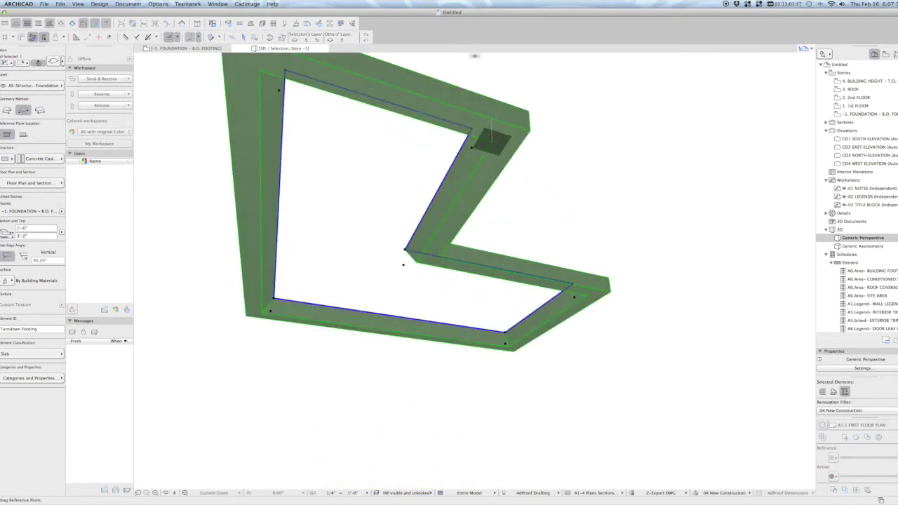
pyautogui.click(492, 138)
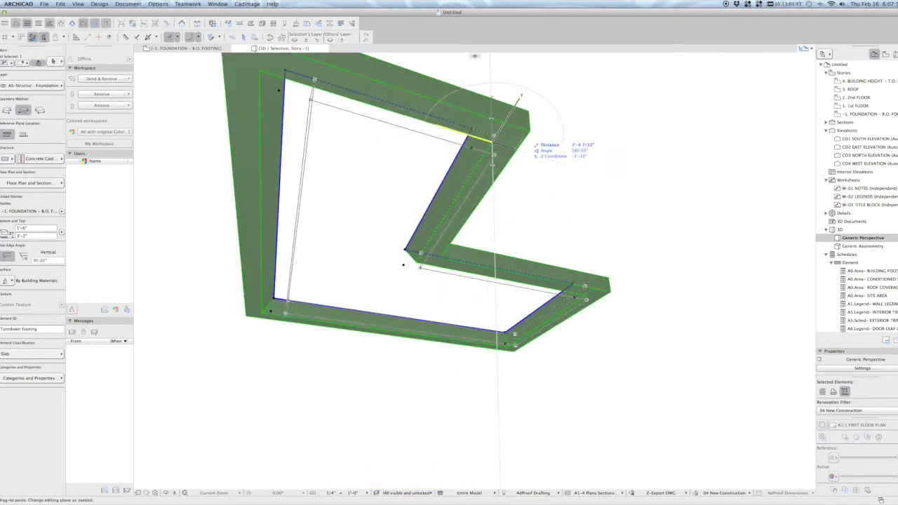
pyautogui.press('Escape')
pyautogui.press('Escape')
pyautogui.keyDown('shift'); pyautogui.moveTo(515, 143); pyautogui.dragTo(515, 302, button='middle'); pyautogui.keyUp('shift')
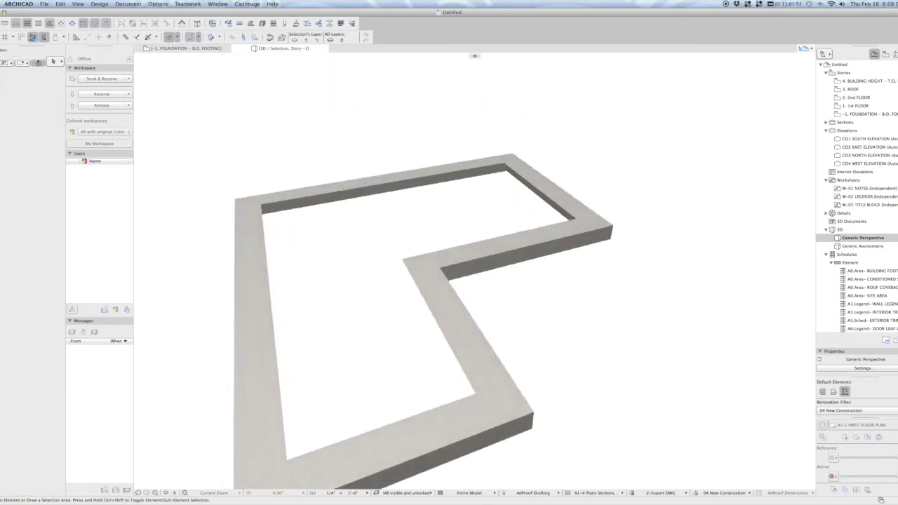
# Move the turndown footing ring horizontally back onto the original slab outline in the foundation floor plan.
pyautogui.press('F2')
pyautogui.press('Escape')
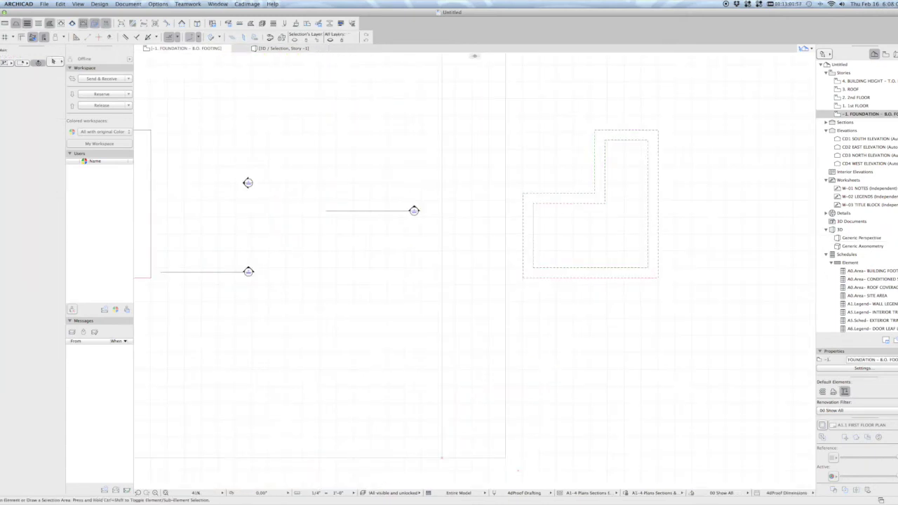
pyautogui.click(605, 278)
pyautogui.press('super+d')
pyautogui.click(605, 291)
pyautogui.press('r')
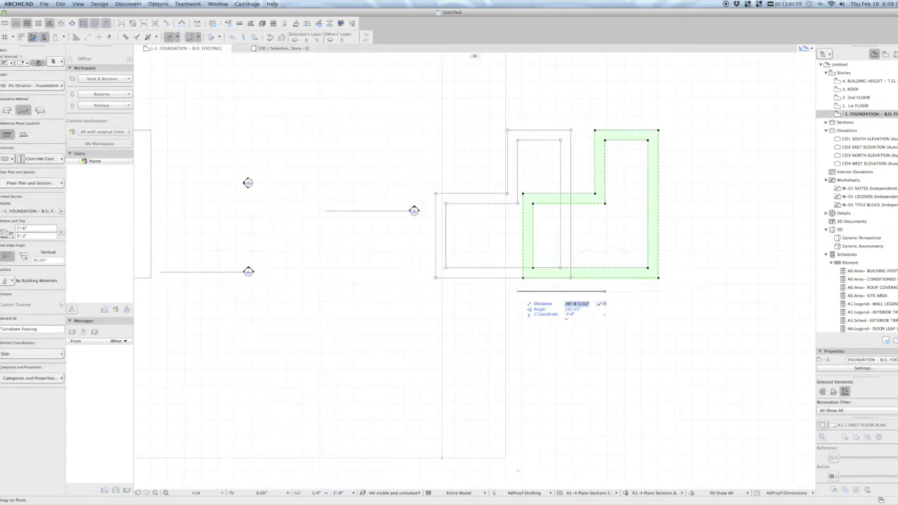
pyautogui.press('Return')
pyautogui.moveTo(518, 291); pyautogui.dragTo(714, 289, button='middle')
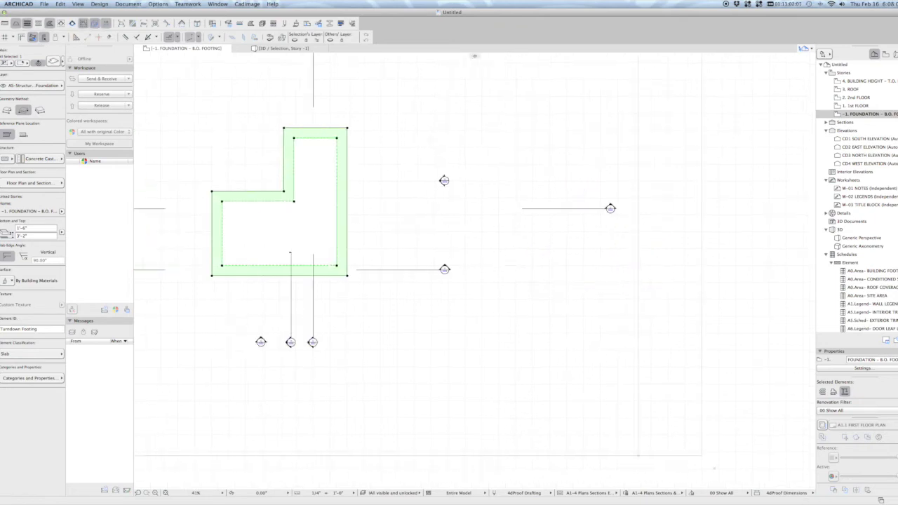
# Bring the turndown footing slab to the front of the display order in the foundation floor plan.
pyautogui.press('Escape')
pyautogui.press('Escape')
pyautogui.click(347, 188)
pyautogui.press('super+z')
pyautogui.keyDown('shift'); pyautogui.click(610, 208); pyautogui.keyUp('shift')
pyautogui.rightClick(413, 223)
pyautogui.moveTo(470, 306)
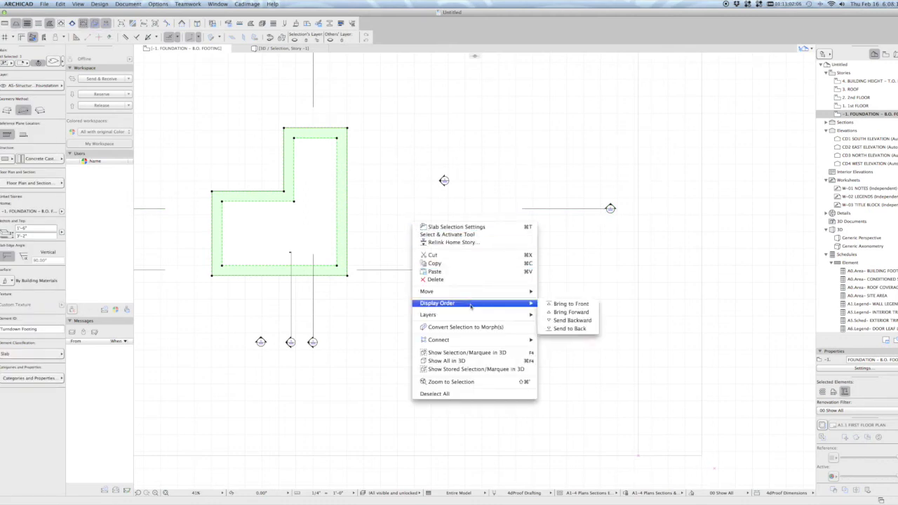
pyautogui.click(571, 304)
pyautogui.click(305, 149)
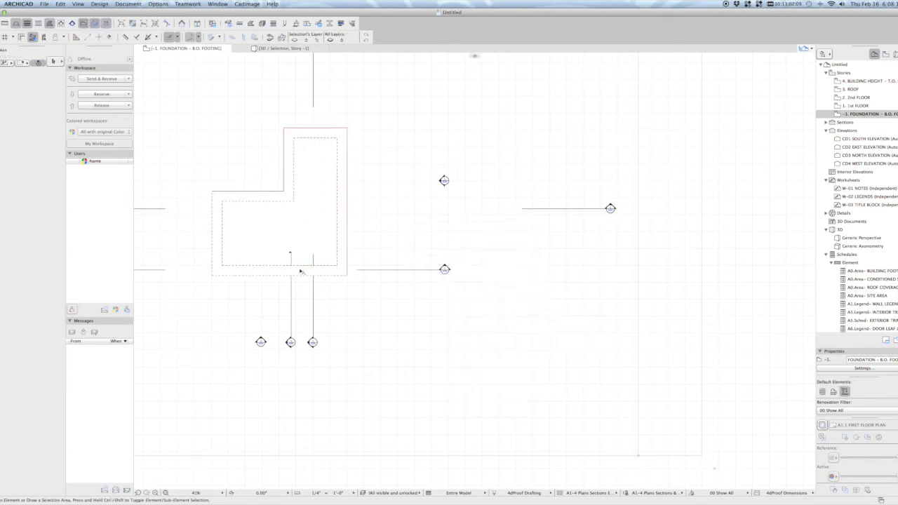
pyautogui.scroll(5, 216, 200)
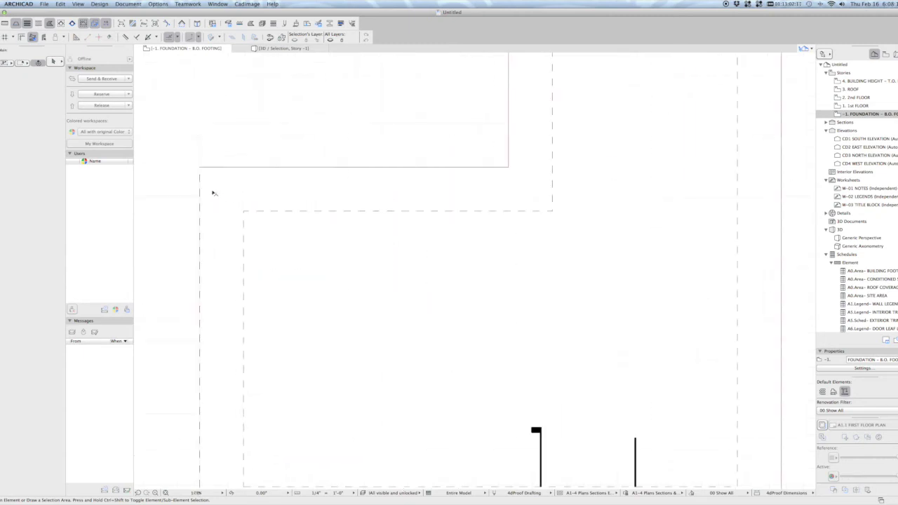
pyautogui.scroll(-2, 429, 356)
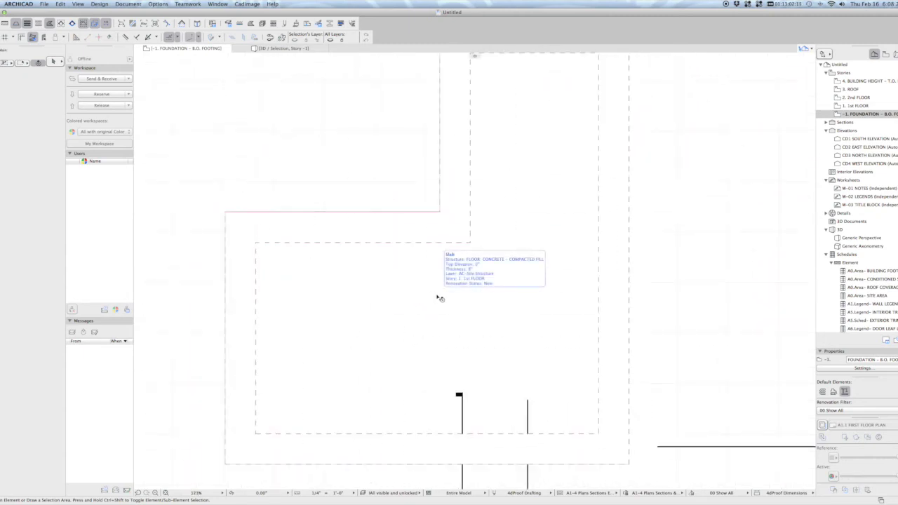
# Show the whole model in 3D and set the turndown footing as the operator in Solid Element Operations.
pyautogui.press('F5')
pyautogui.keyDown('shift'); pyautogui.moveTo(443, 293); pyautogui.dragTo(373, 311, button='middle'); pyautogui.keyUp('shift')
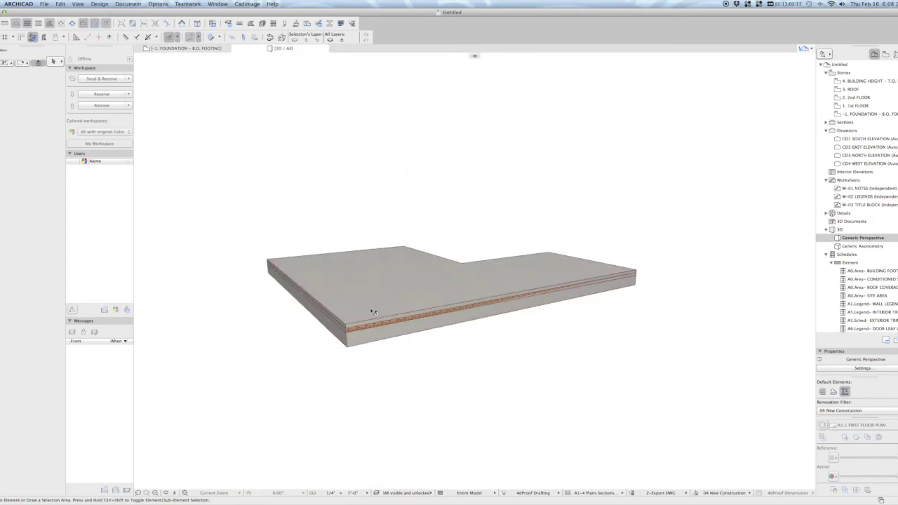
pyautogui.click(366, 329)
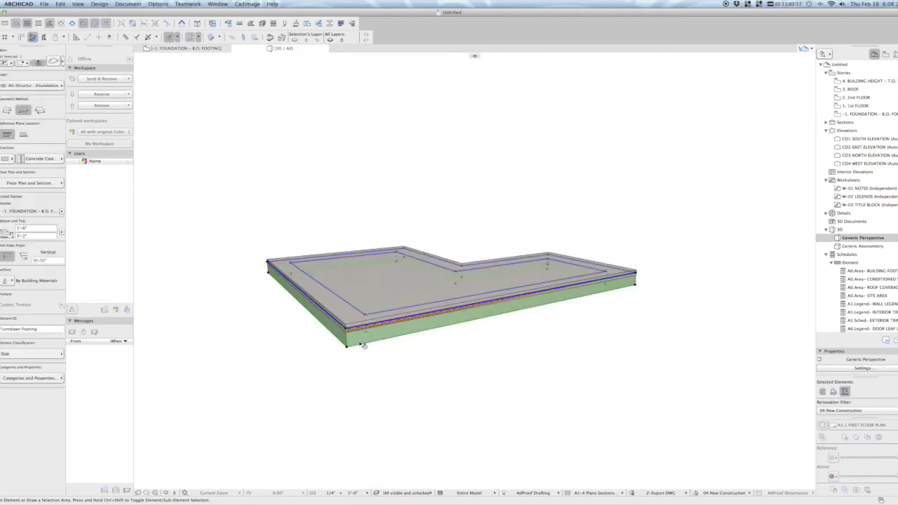
pyautogui.click(272, 6)
pyautogui.write('solid')
pyautogui.click(295, 25)
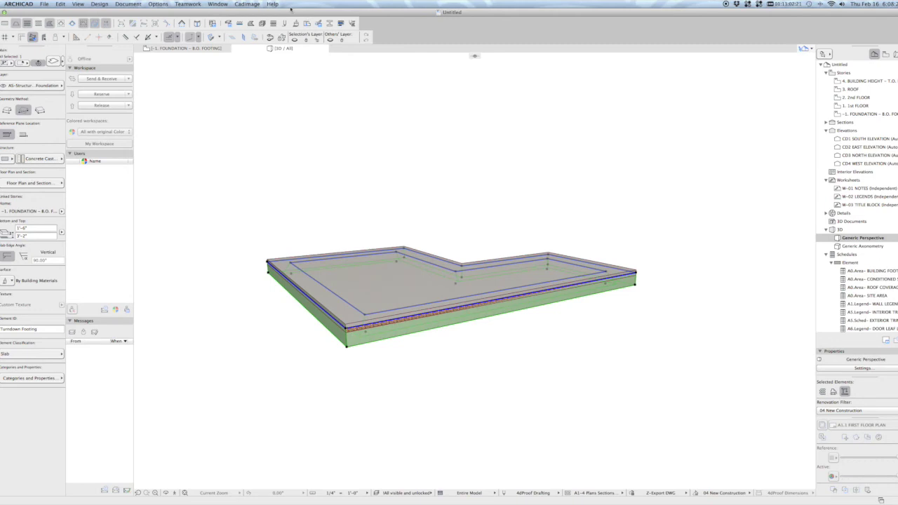
pyautogui.click(274, 4)
pyautogui.click(367, 80)
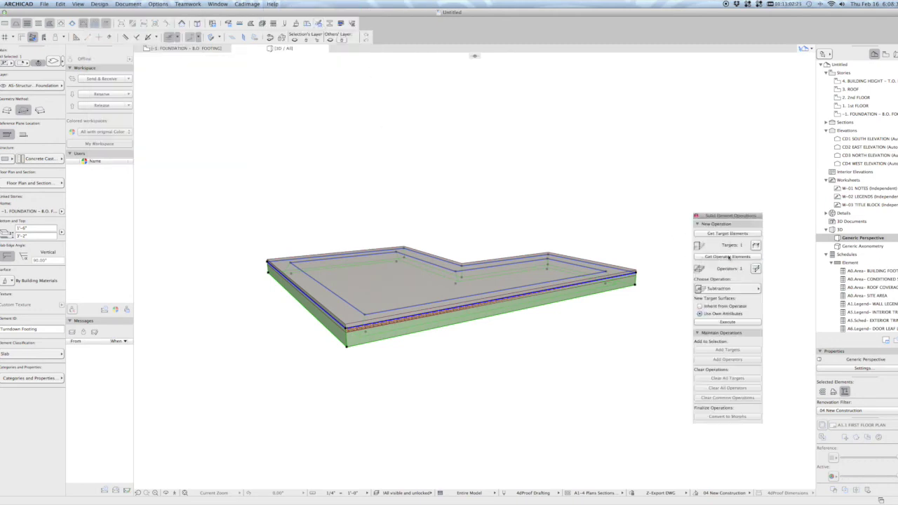
# Set the slab on fill as the target and execute a Subtraction that keeps its own surface attributes.
pyautogui.click(457, 286)
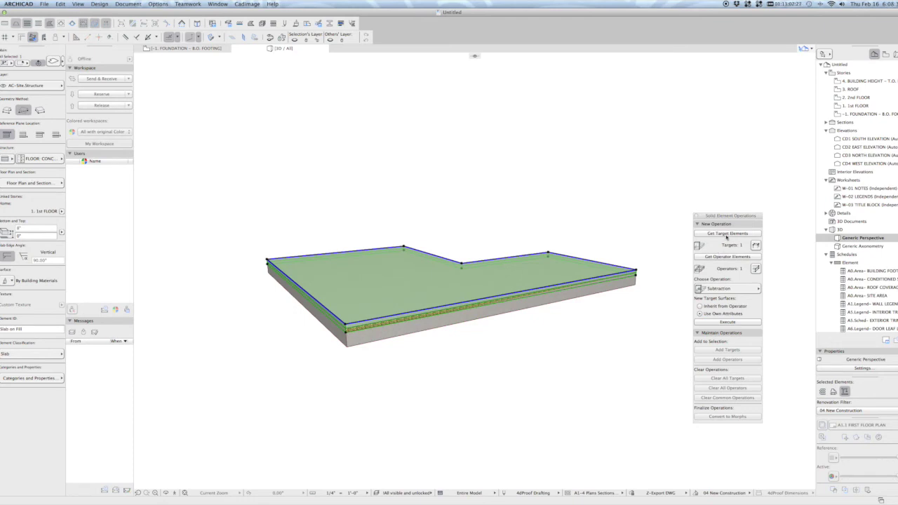
pyautogui.click(726, 236)
pyautogui.click(710, 322)
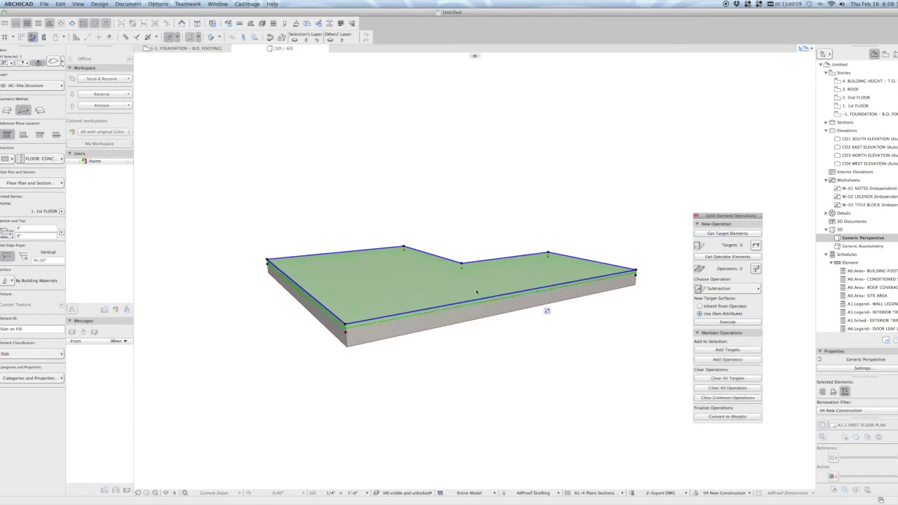
pyautogui.press('Escape')
# Return to the foundation floor plan and open the CD3 Typical Wall Section from its section line's related views.
pyautogui.press('super+Tab')
pyautogui.click(334, 276)
pyautogui.press('F2')
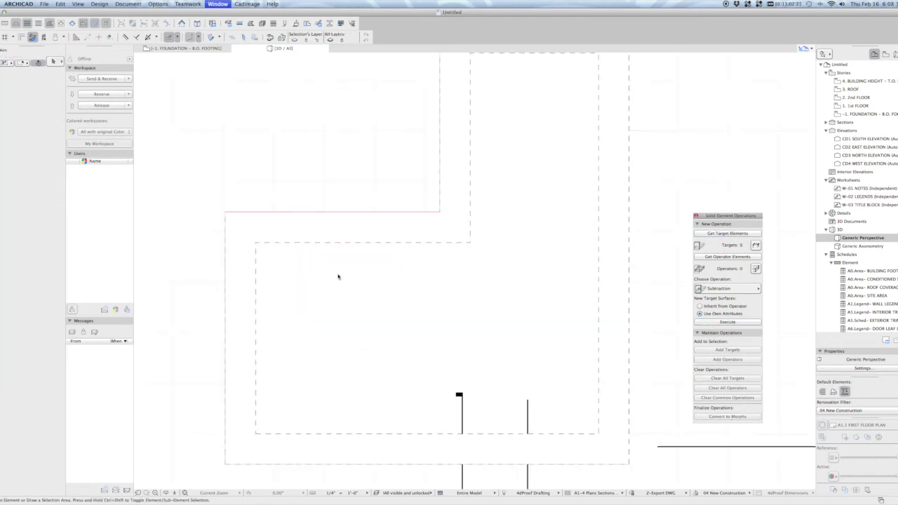
pyautogui.moveTo(412, 342); pyautogui.dragTo(406, 216, button='middle')
pyautogui.click(457, 283)
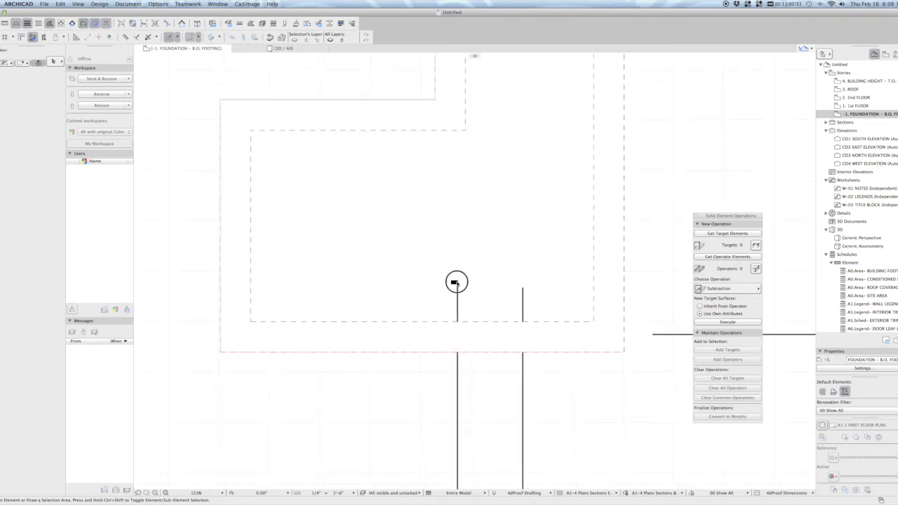
pyautogui.click(457, 283)
pyautogui.press('Escape')
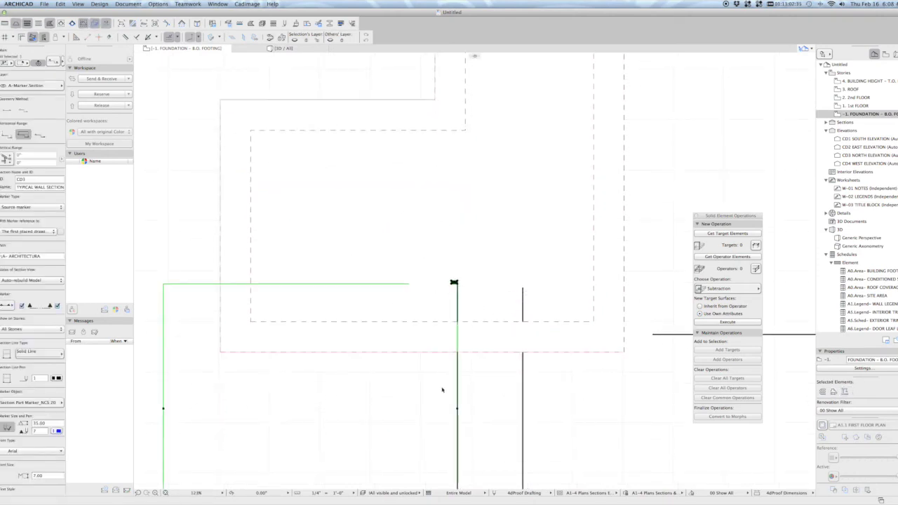
pyautogui.rightClick(442, 390)
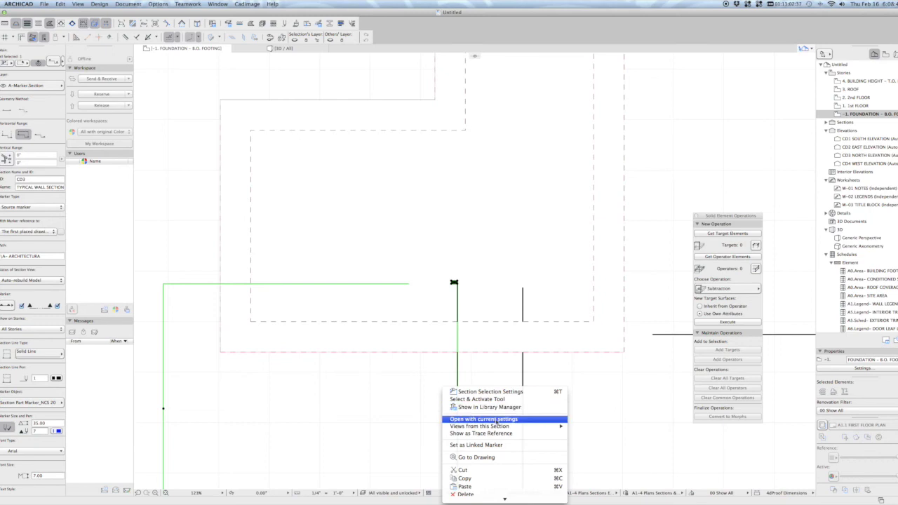
pyautogui.moveTo(500, 429)
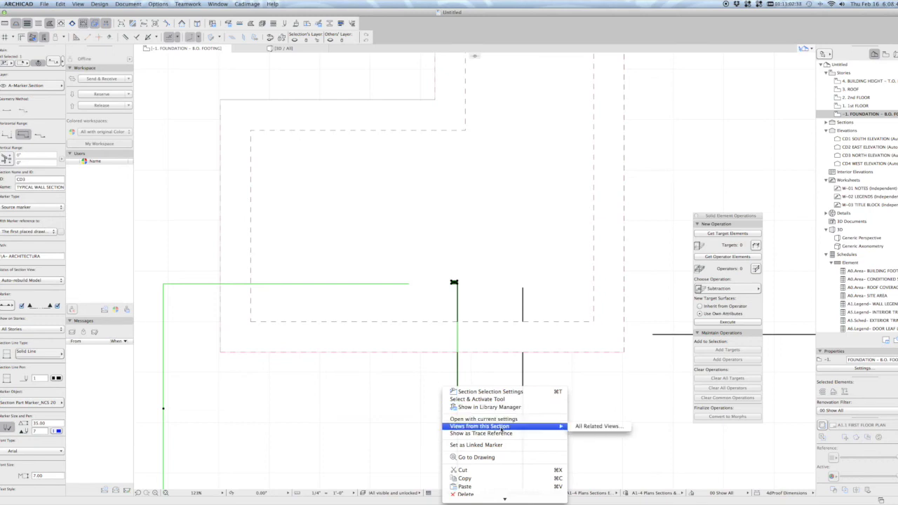
pyautogui.click(596, 426)
pyautogui.click(489, 271)
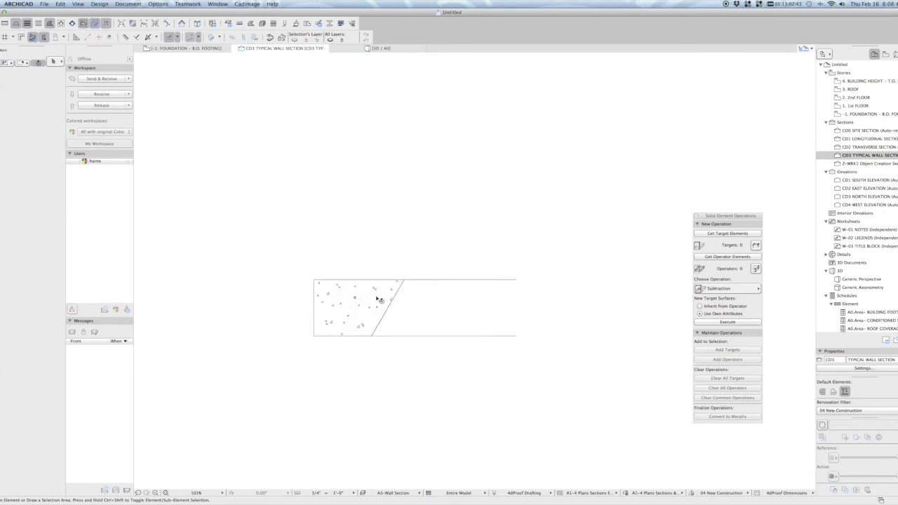
# Show all layers in the CD3 Typical Wall Section.
pyautogui.scroll(3, 377, 298)
pyautogui.moveTo(346, 249); pyautogui.dragTo(262, 290)
pyautogui.press('Escape')
pyautogui.scroll(-5, 328, 299)
pyautogui.moveTo(329, 300); pyautogui.dragTo(358, 323, button='middle')
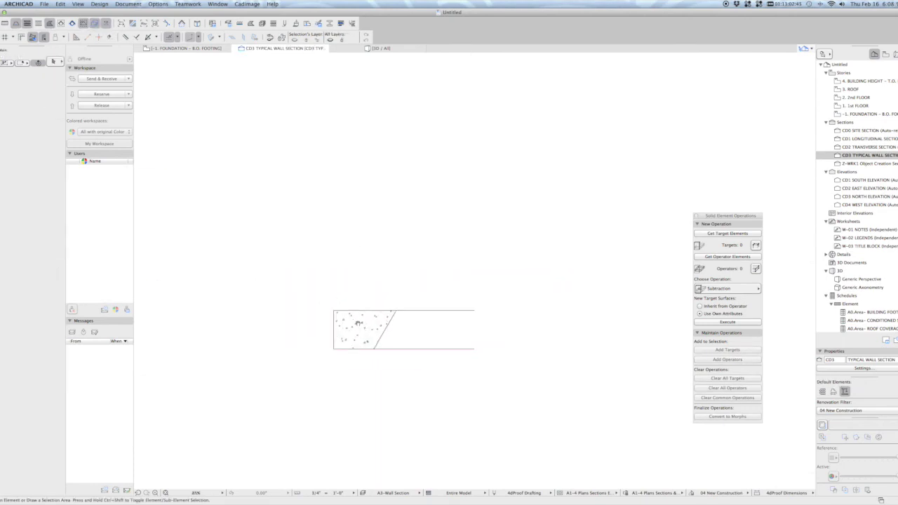
pyautogui.press('super+l')
pyautogui.click(554, 432)
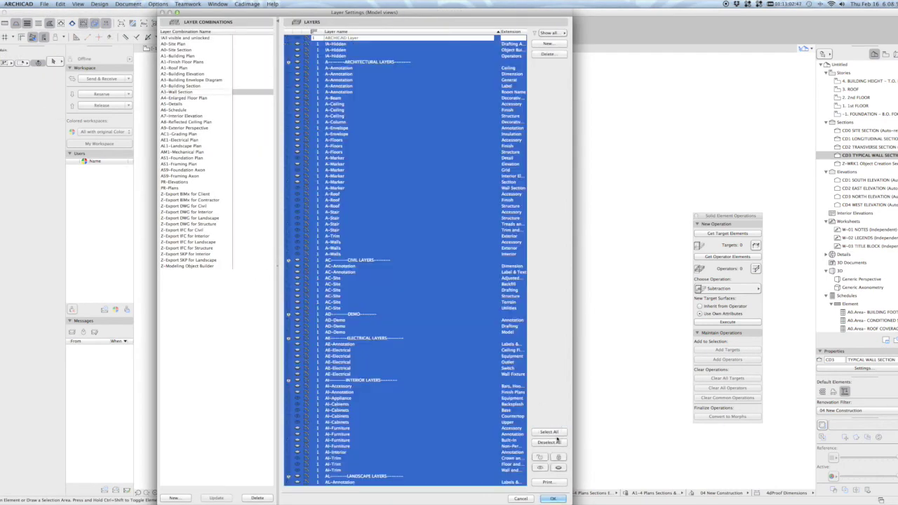
pyautogui.press('Return')
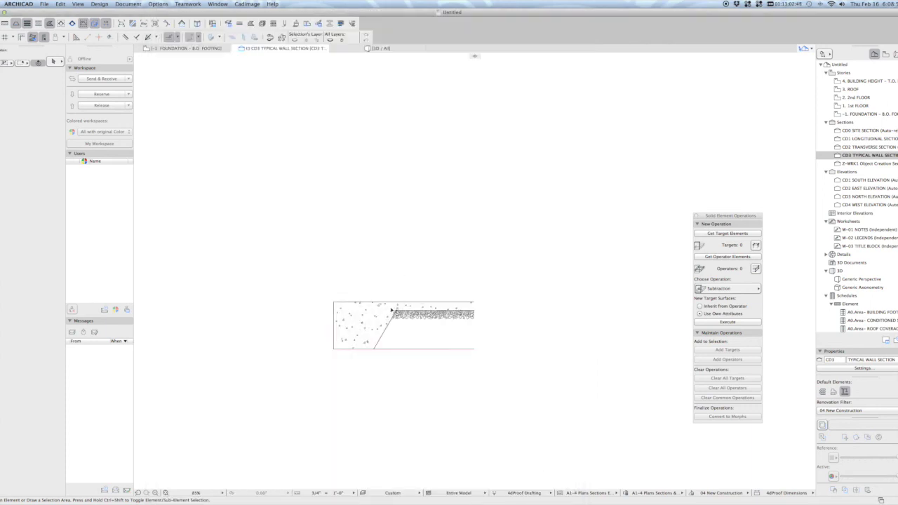
# Change the turndown footing's cut line pen to a heavier one matching the slab's outline in the wall section.
pyautogui.moveTo(389, 317); pyautogui.dragTo(410, 313, button='middle')
pyautogui.scroll(3, 407, 314)
pyautogui.click(361, 276)
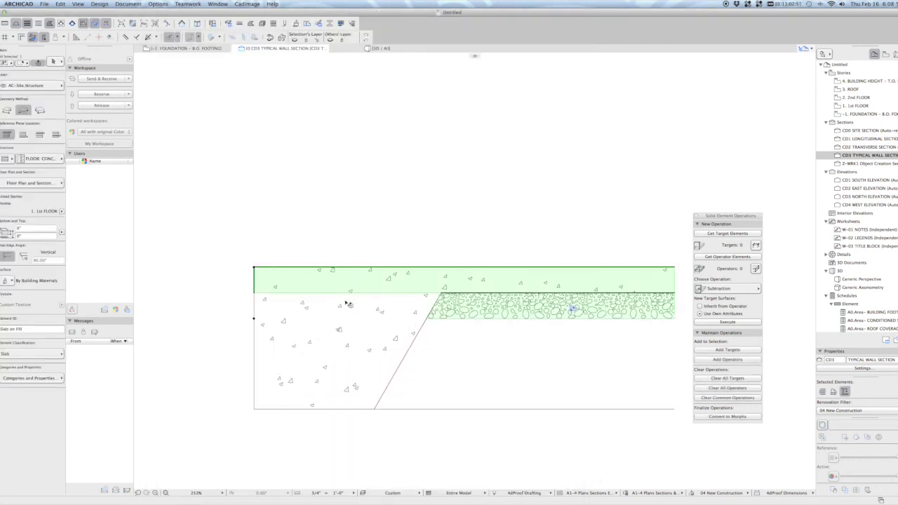
pyautogui.scroll(1, 347, 303)
pyautogui.scroll(2, 371, 293)
pyautogui.press('Escape')
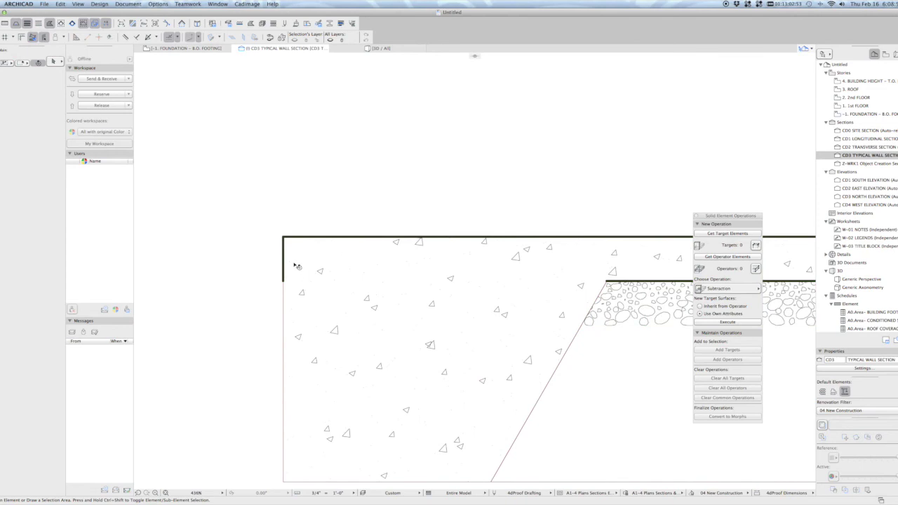
pyautogui.click(306, 311)
pyautogui.moveTo(307, 304); pyautogui.dragTo(273, 248, button='middle')
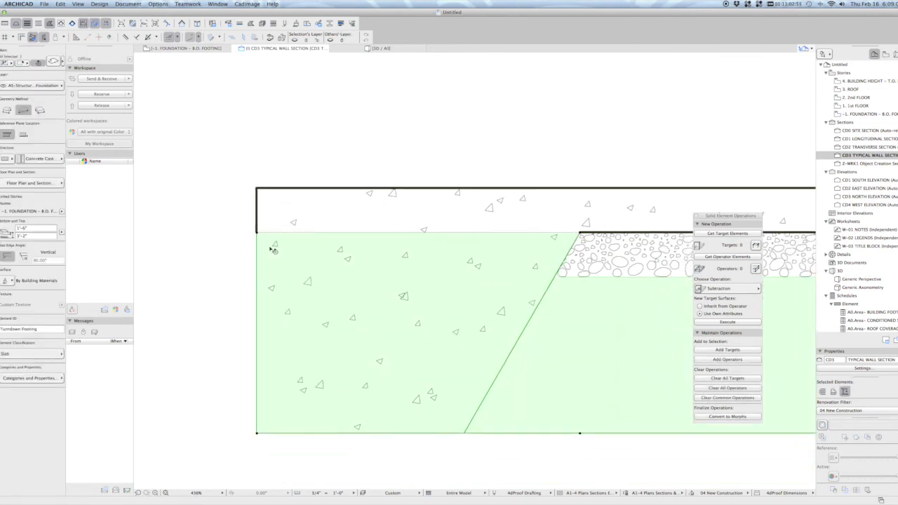
pyautogui.press('super+t')
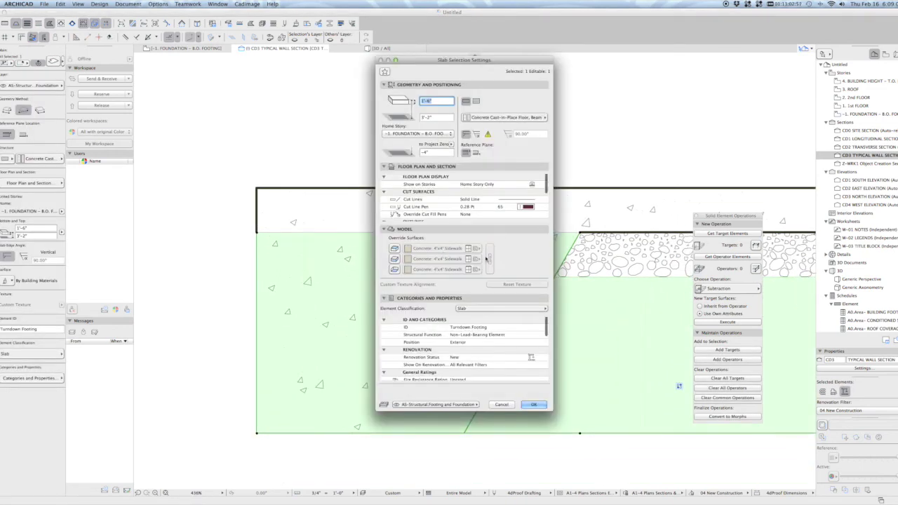
pyautogui.scroll(-1, 521, 204)
pyautogui.click(527, 205)
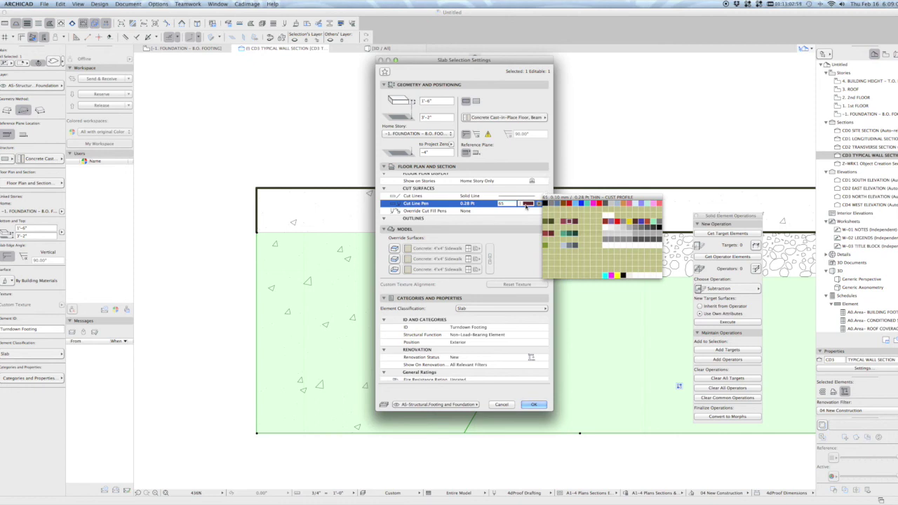
pyautogui.click(551, 223)
pyautogui.press('Return')
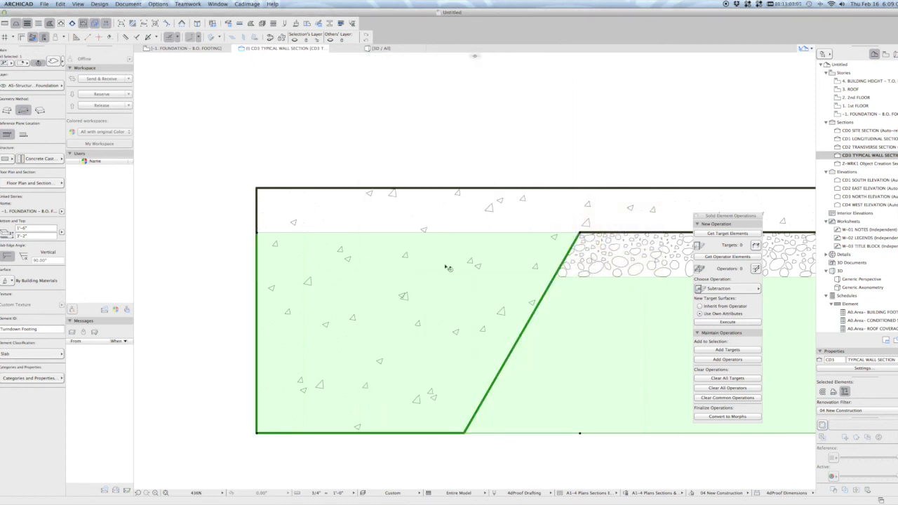
pyautogui.press('Escape')
# Return to the floor plan and switch to the 1st Floor story, showing the whole slab outline.
pyautogui.moveTo(562, 254); pyautogui.dragTo(344, 219, button='middle')
pyautogui.scroll(-5, 426, 221)
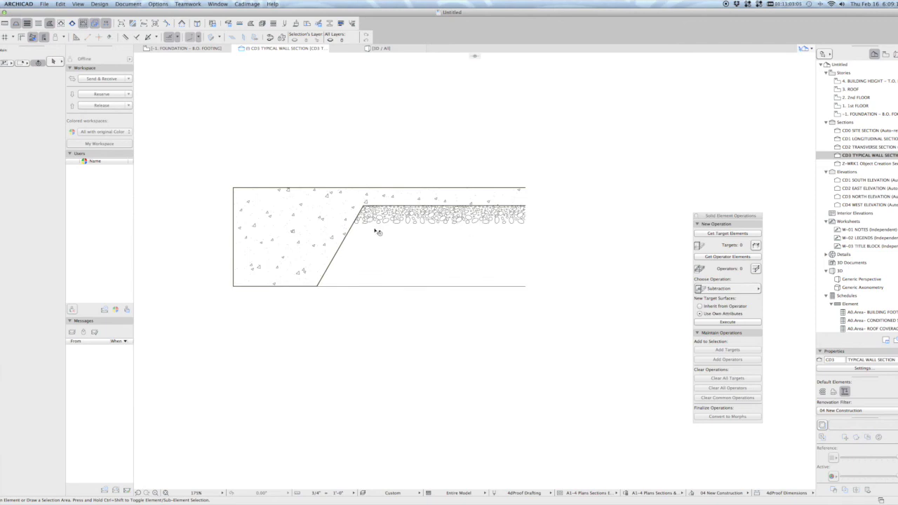
pyautogui.moveTo(397, 223); pyautogui.dragTo(475, 234, button='middle')
pyautogui.moveTo(409, 203); pyautogui.dragTo(435, 237, button='middle')
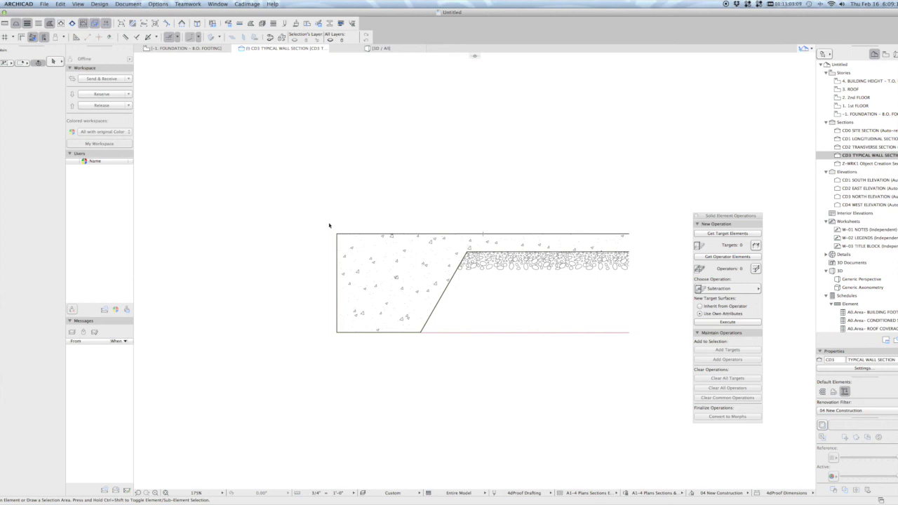
pyautogui.moveTo(473, 231); pyautogui.dragTo(397, 264, button='middle')
pyautogui.press('F2')
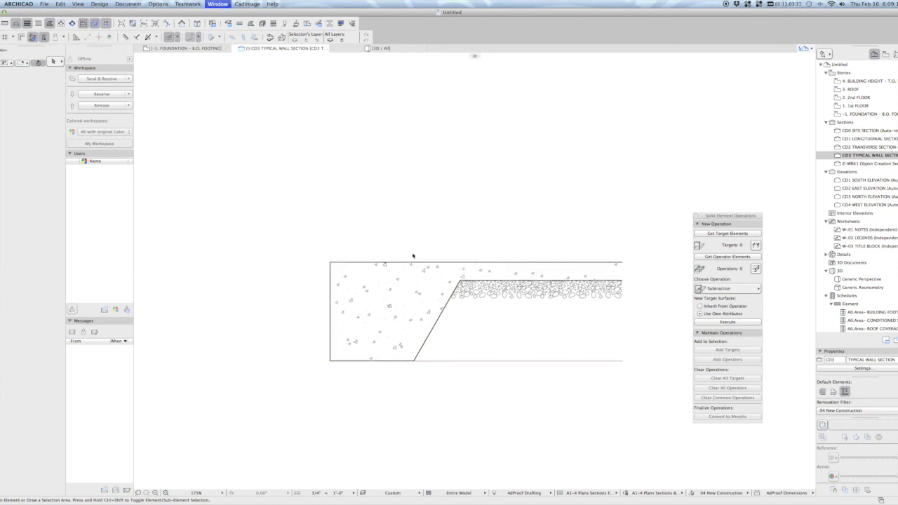
pyautogui.moveTo(482, 222); pyautogui.dragTo(461, 329, button='middle')
pyautogui.hotkey('ctrl', 'Up')
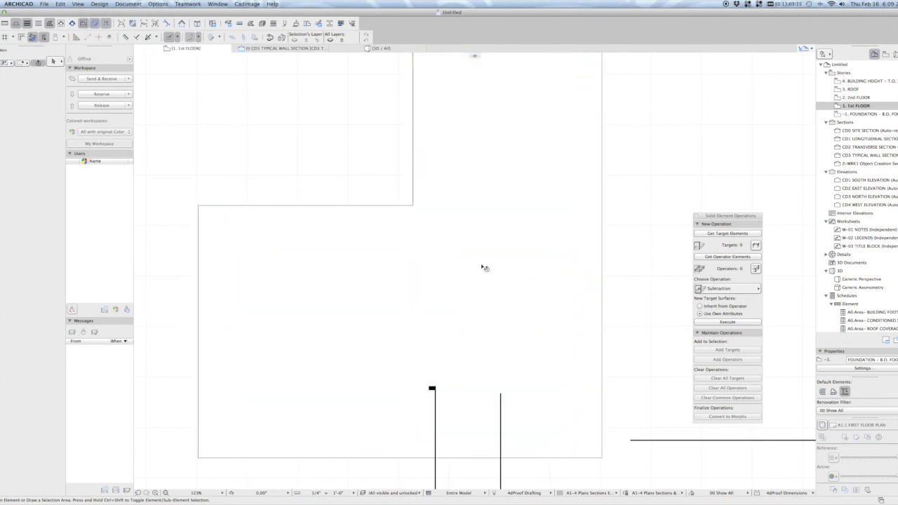
pyautogui.scroll(-5, 463, 309)
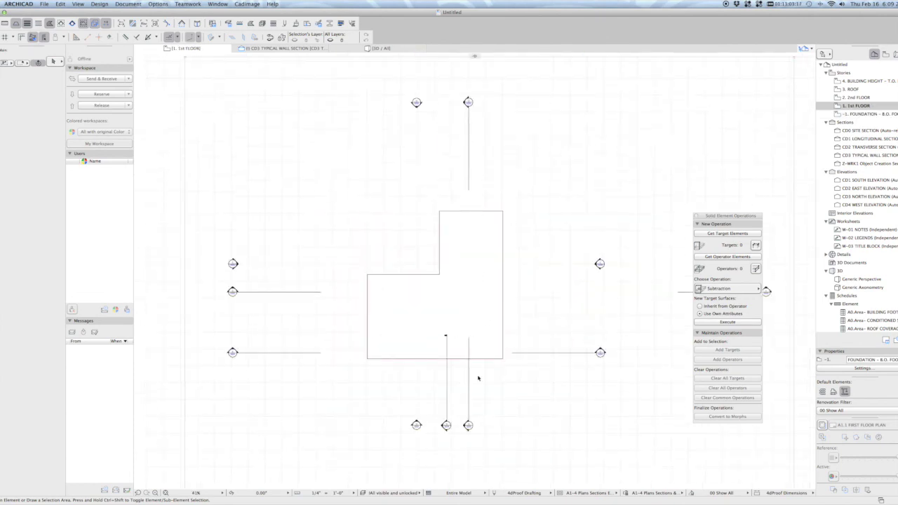